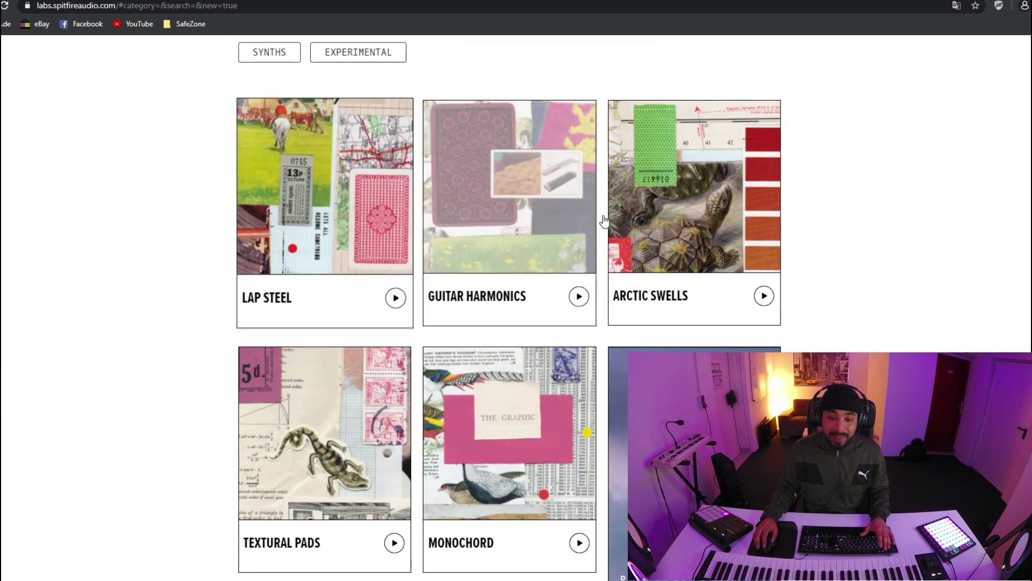
- Browse the Spitfire LABS catalogue of free instruments on the website
{"action": "scroll", "coordinate": [272, 481], "scroll_direction": "down", "scroll_amount": 6}
{"action": "scroll", "coordinate": [272, 482], "scroll_direction": "down", "scroll_amount": 12}
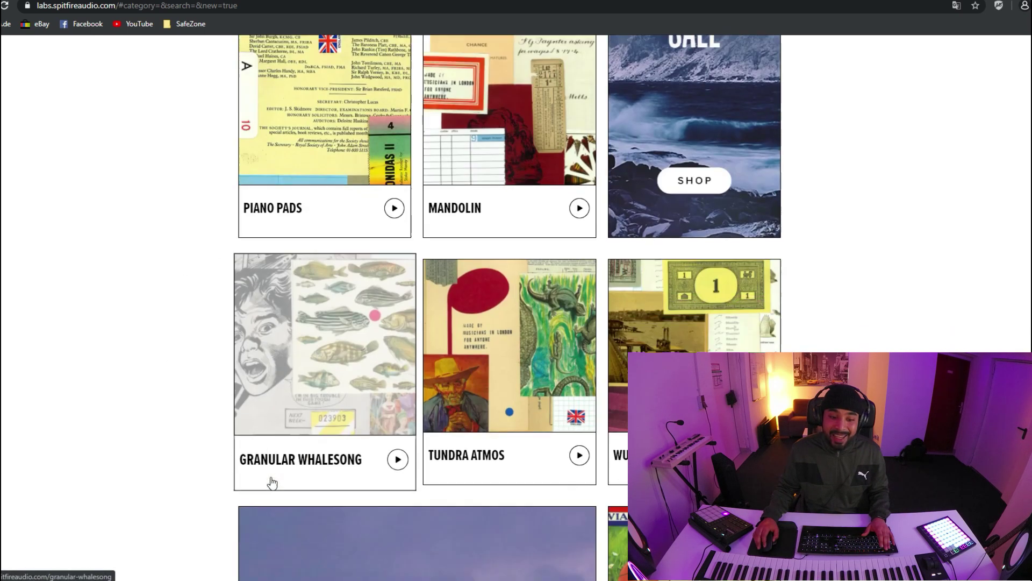
{"action": "scroll", "coordinate": [271, 483], "scroll_direction": "down", "scroll_amount": 16}
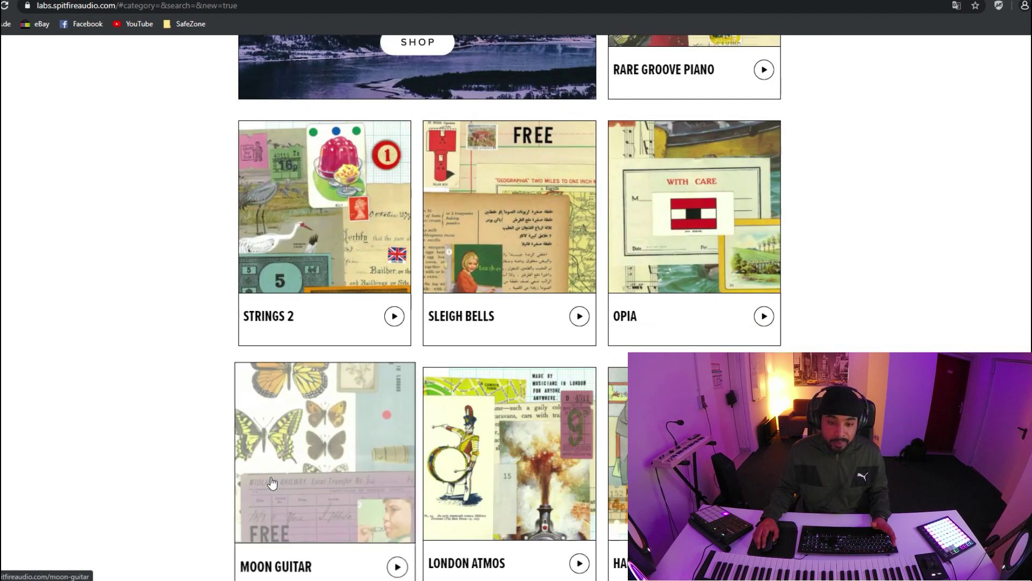
{"action": "scroll", "coordinate": [271, 483], "scroll_direction": "down", "scroll_amount": 18}
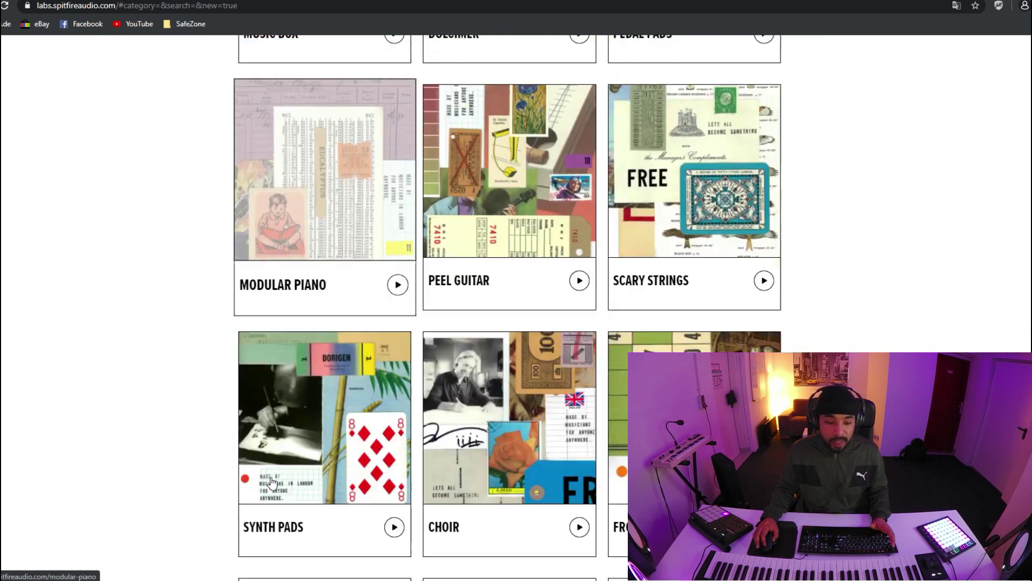
{"action": "scroll", "coordinate": [271, 481], "scroll_direction": "up", "scroll_amount": 20}
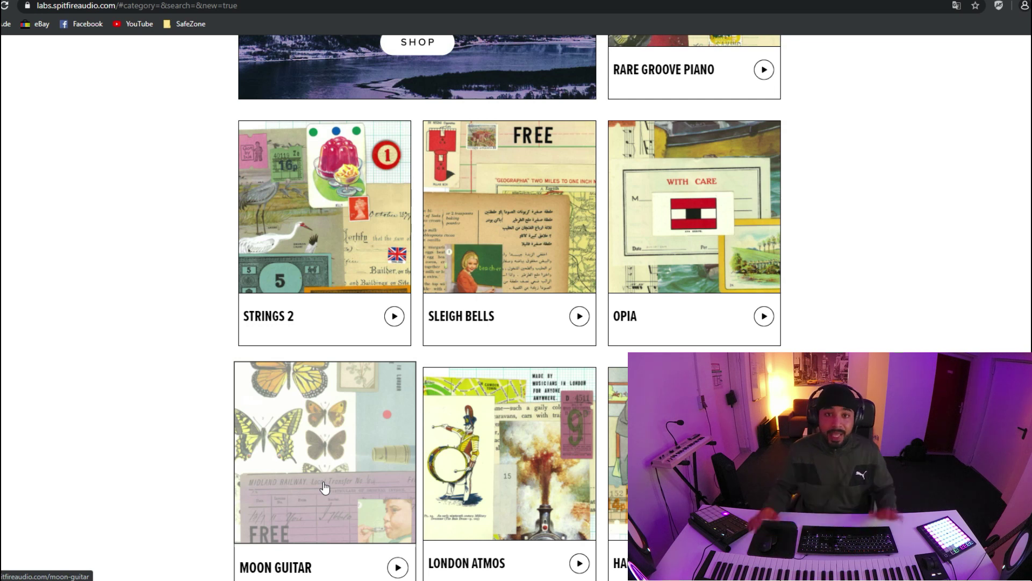
- Switch to Ableton Live and load the Slide Up preset of the Amplified Cello Quartet in the LABS plugin
{"action": "key", "text": "alt+Tab"}
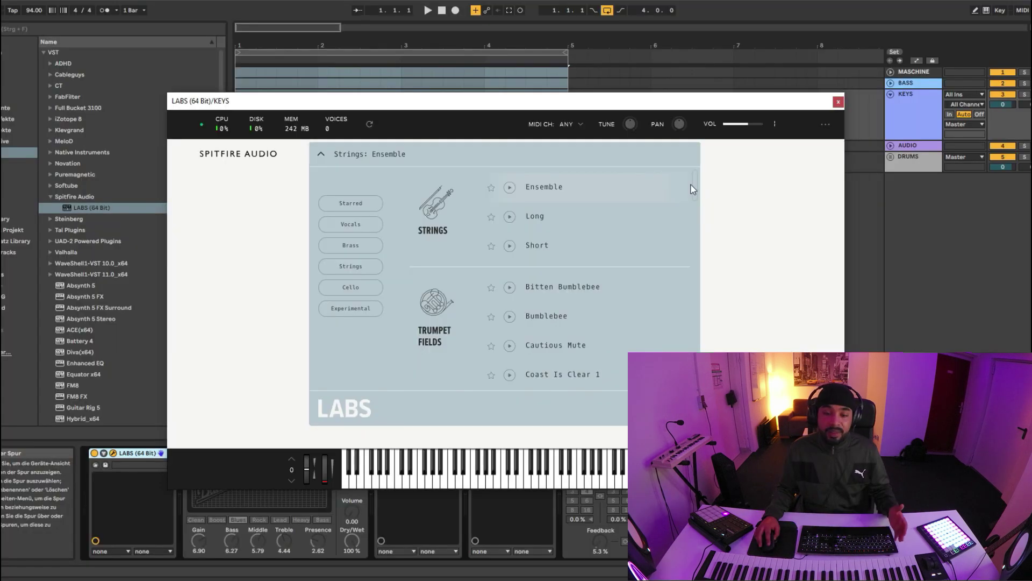
{"action": "scroll", "coordinate": [695, 185], "scroll_direction": "down", "scroll_amount": 10}
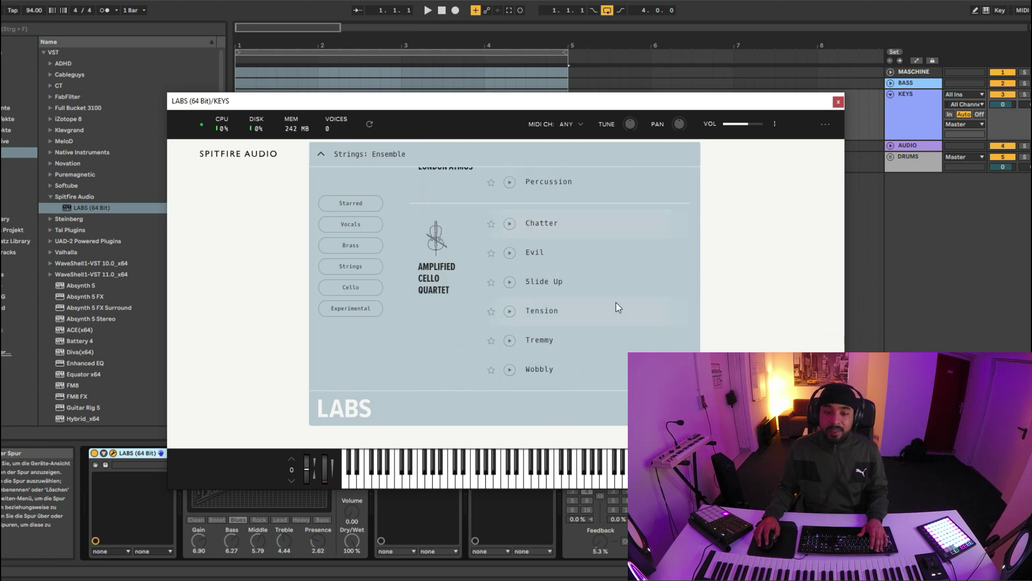
{"action": "left_click", "coordinate": [543, 281]}
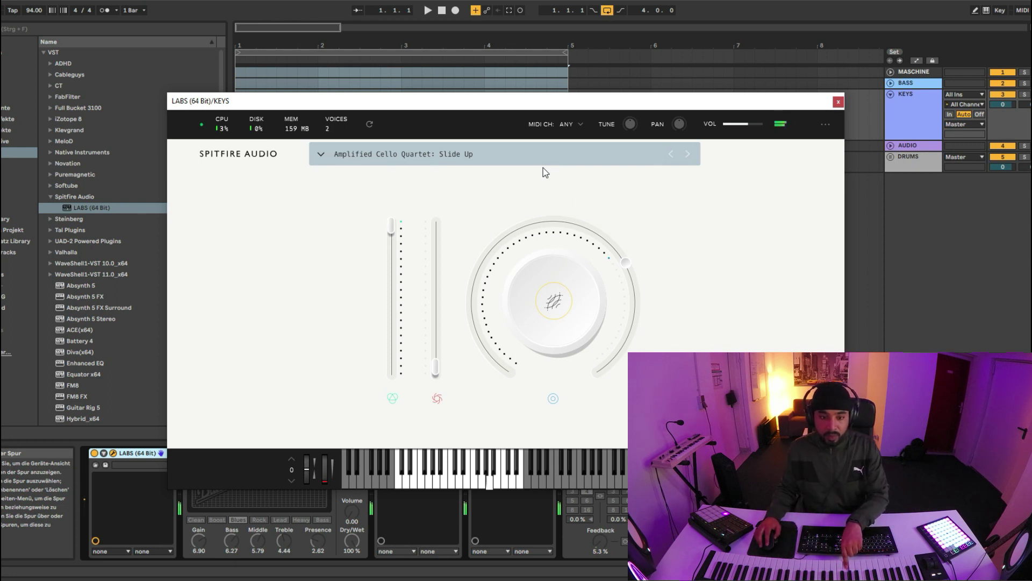
- Filter the LABS presets by Strings and load the Ensemble preset from the Strings library
{"action": "left_click", "coordinate": [322, 154]}
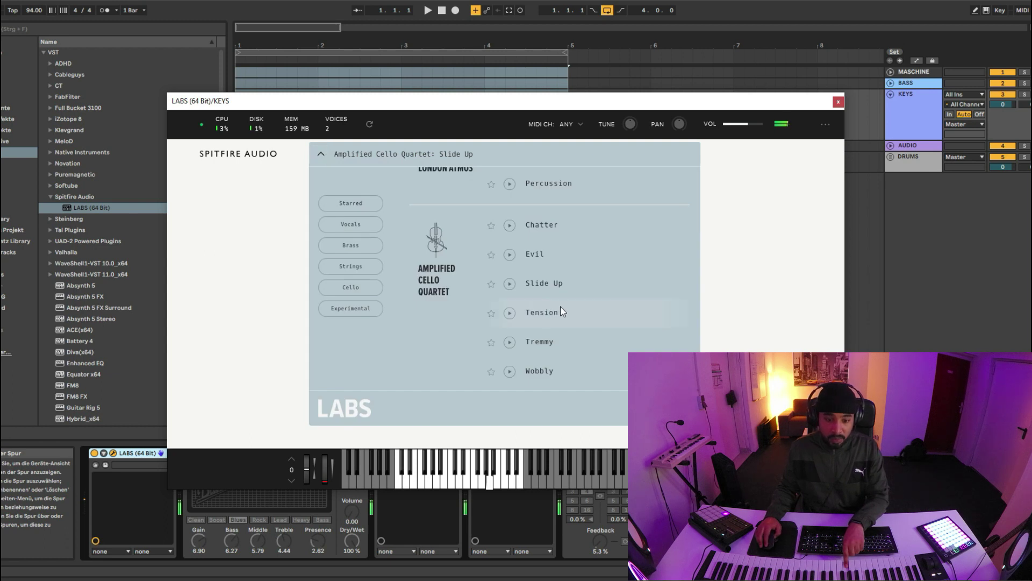
{"action": "scroll", "coordinate": [592, 317], "scroll_direction": "up", "scroll_amount": 10}
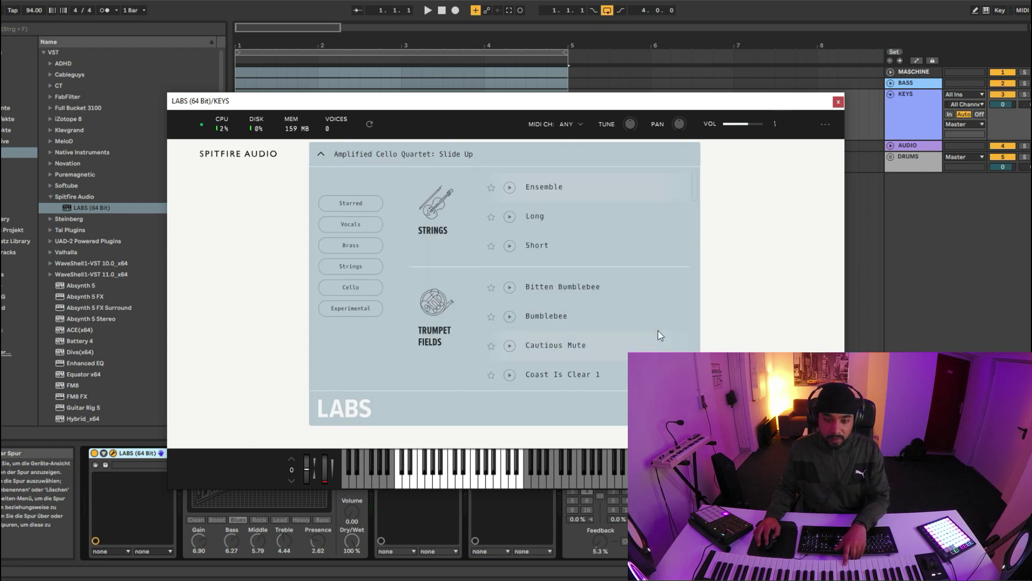
{"action": "scroll", "coordinate": [598, 317], "scroll_direction": "down", "scroll_amount": 2}
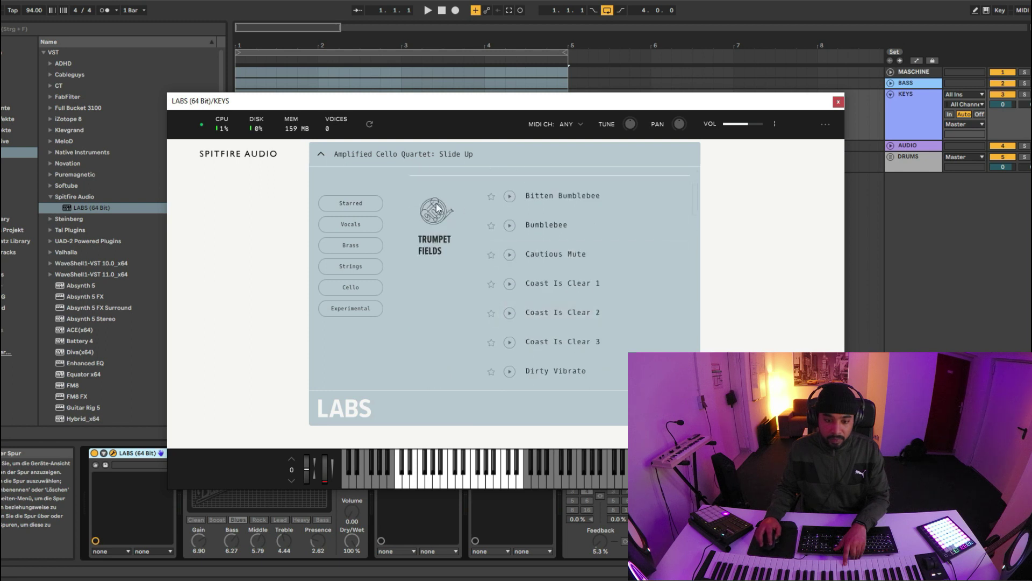
{"action": "left_click", "coordinate": [539, 199]}
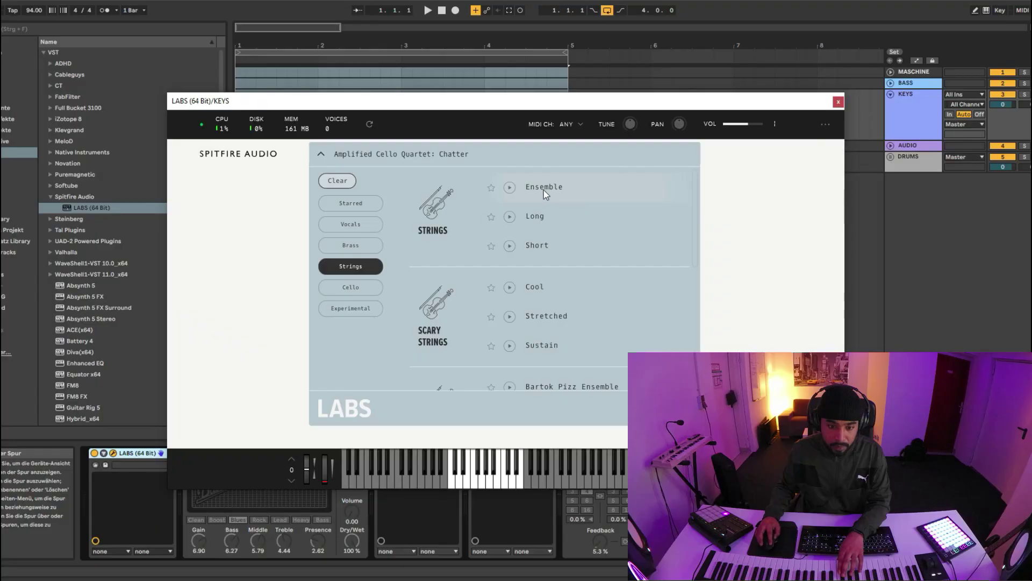
{"action": "left_click", "coordinate": [543, 189]}
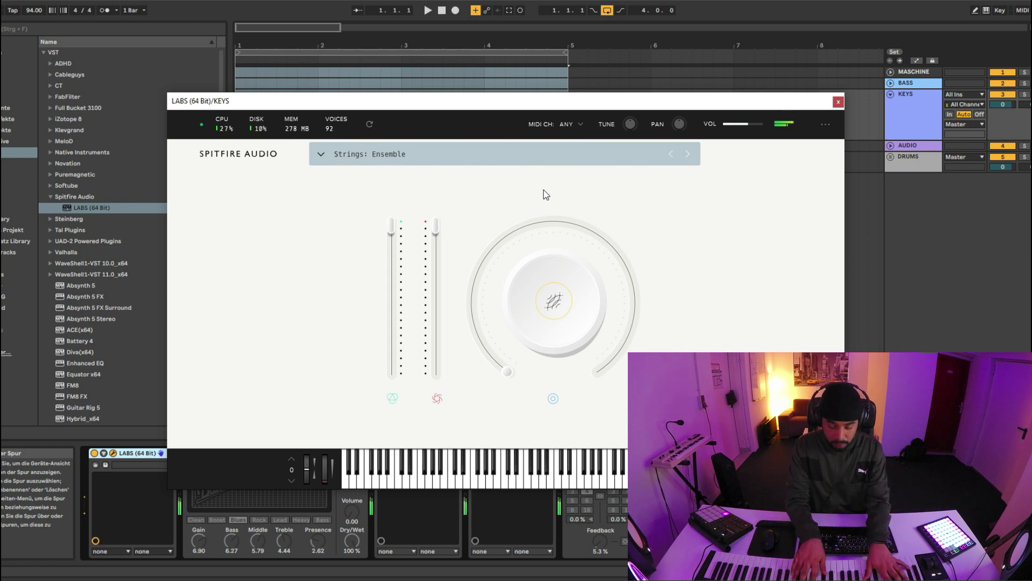
- Step forward through the LABS string presets, auditioning Strings Long, Strings Short and Scary Strings Cool
{"action": "left_click", "coordinate": [674, 155]}
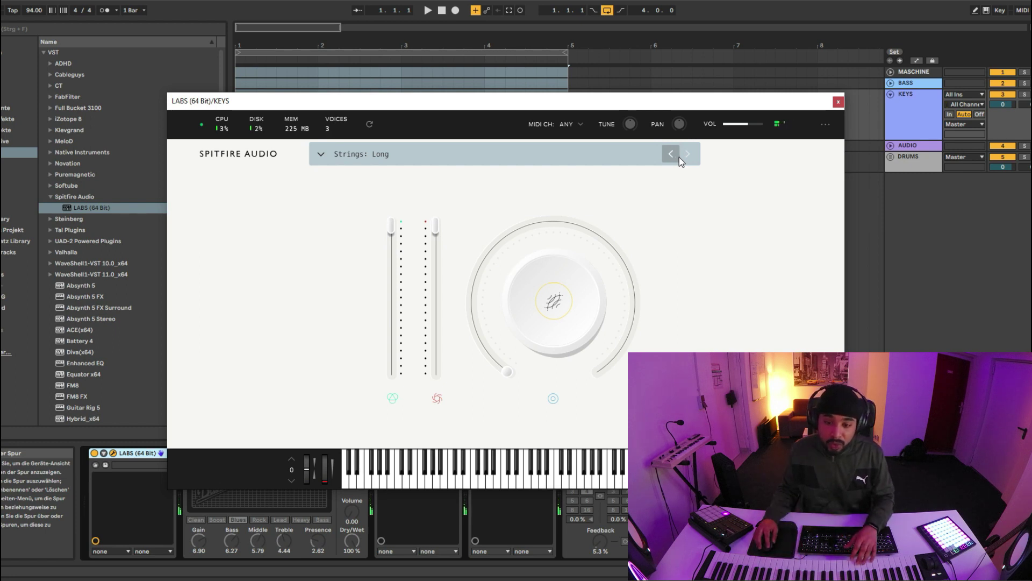
{"action": "left_click", "coordinate": [688, 155]}
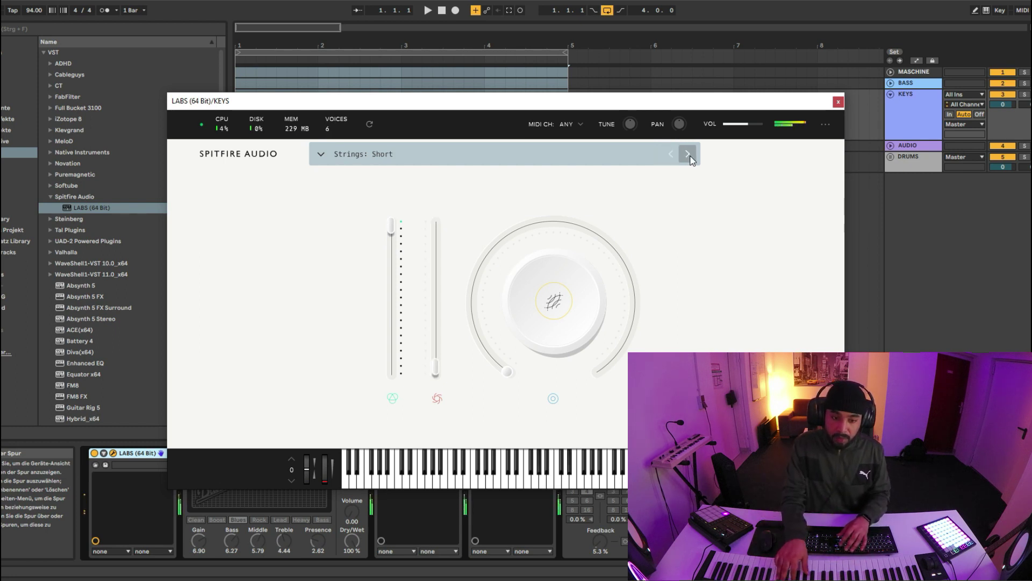
{"action": "left_click", "coordinate": [688, 155]}
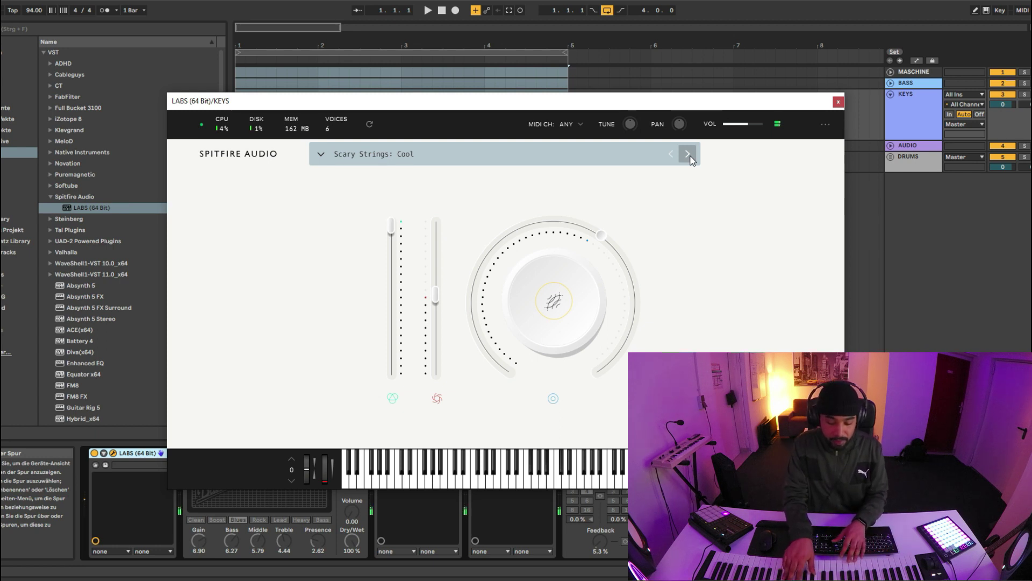
{"action": "left_click", "coordinate": [688, 155]}
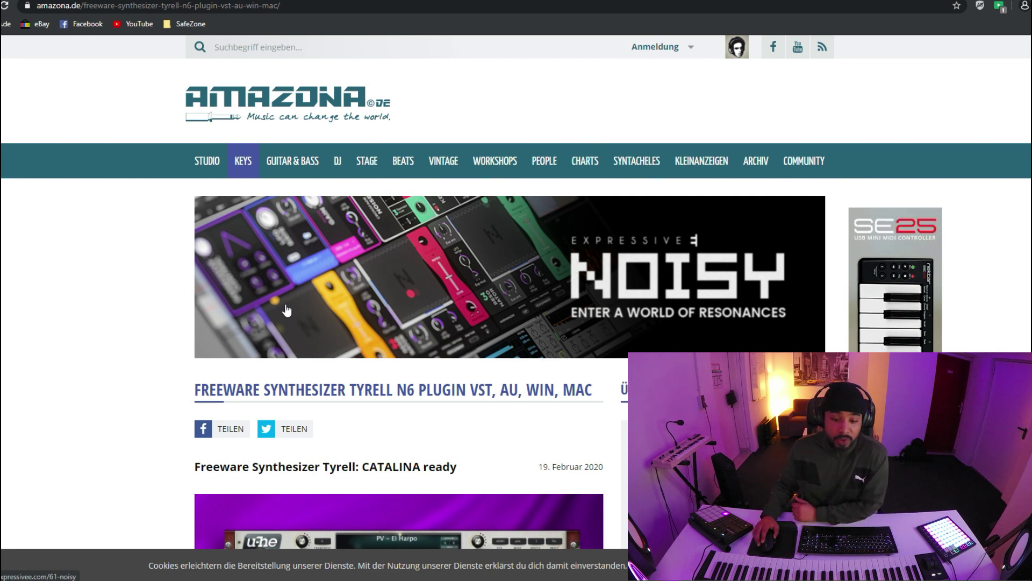
- Read the amazona.de article on the freeware synthesizer Tyrell N6 down to its downloads section
{"action": "scroll", "coordinate": [491, 437], "scroll_direction": "down", "scroll_amount": 5}
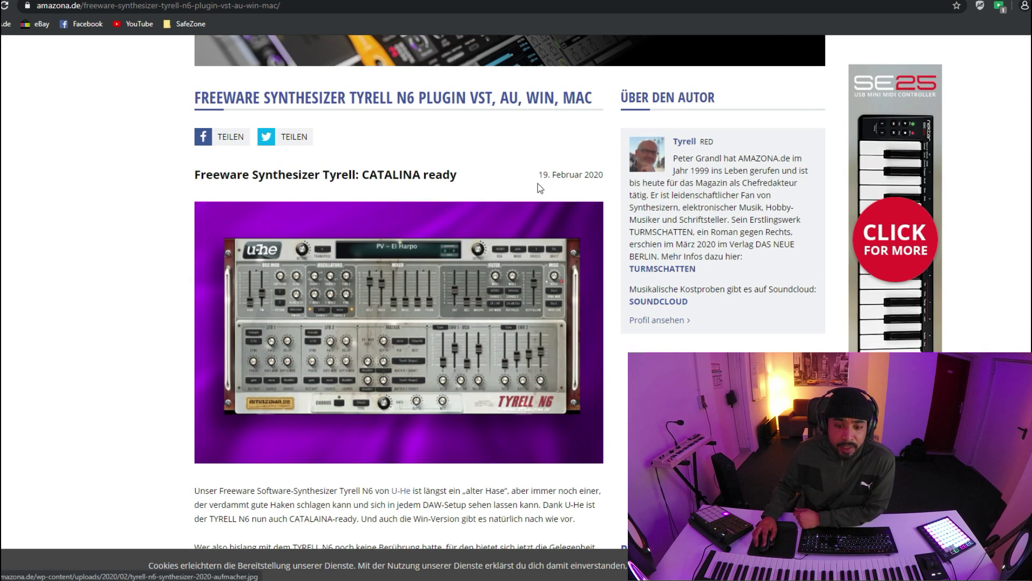
{"action": "scroll", "coordinate": [537, 226], "scroll_direction": "down", "scroll_amount": 3}
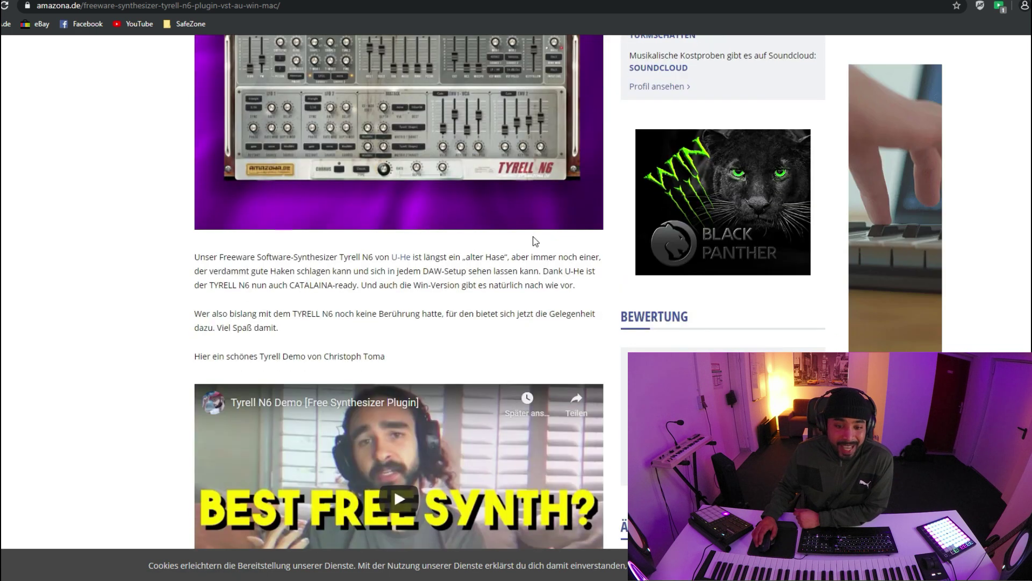
{"action": "scroll", "coordinate": [539, 248], "scroll_direction": "down", "scroll_amount": 5}
{"action": "scroll", "coordinate": [539, 253], "scroll_direction": "down", "scroll_amount": 5}
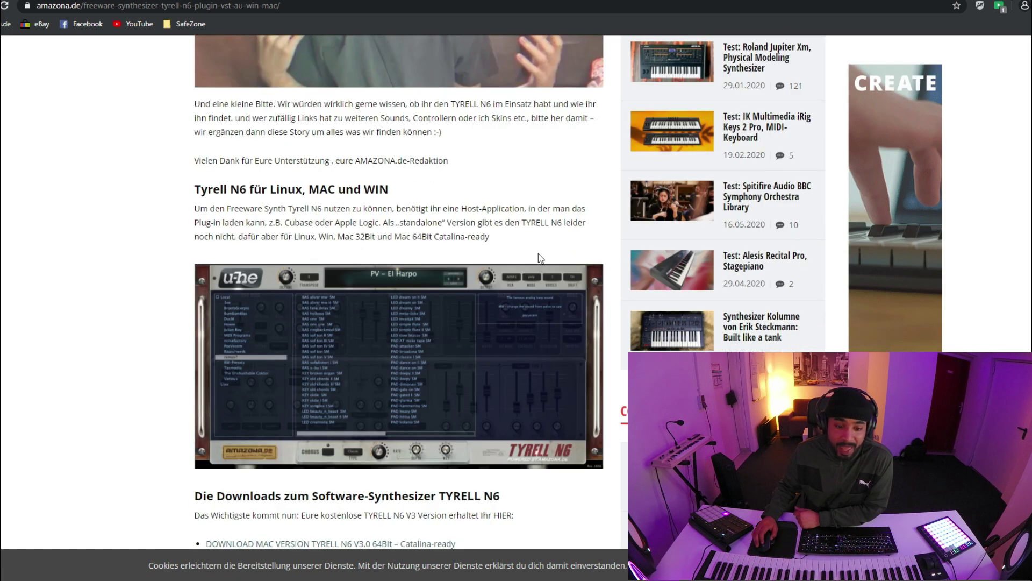
{"action": "scroll", "coordinate": [537, 254], "scroll_direction": "down", "scroll_amount": 1}
{"action": "scroll", "coordinate": [544, 268], "scroll_direction": "down", "scroll_amount": 1}
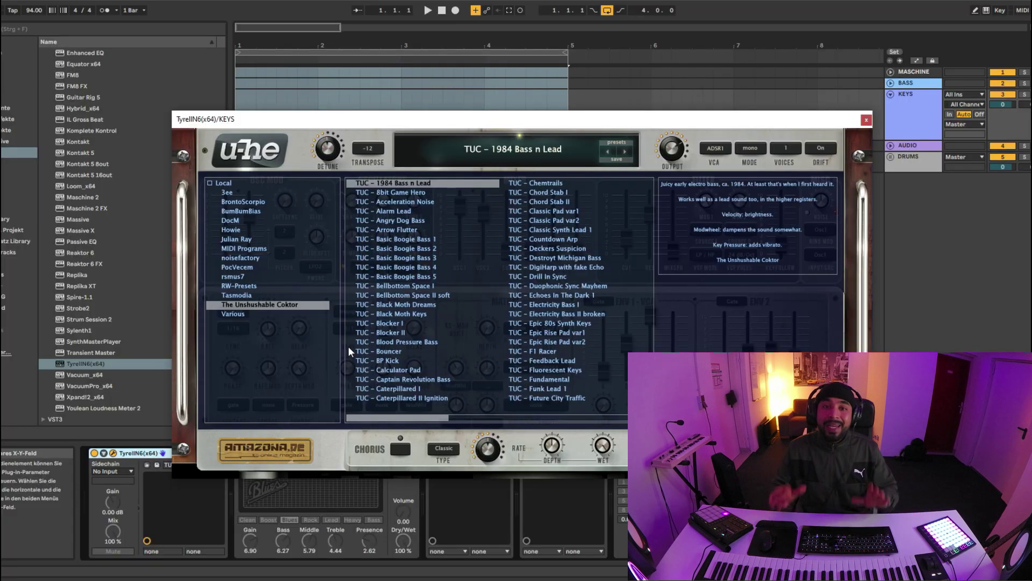
- Audition Tyrell N6 presets from The Unshushable Coktor folder, including Basic Boogie Bass 1, Basic Boogie Bass 2 and Ice Skater
{"action": "left_click", "coordinate": [420, 240]}
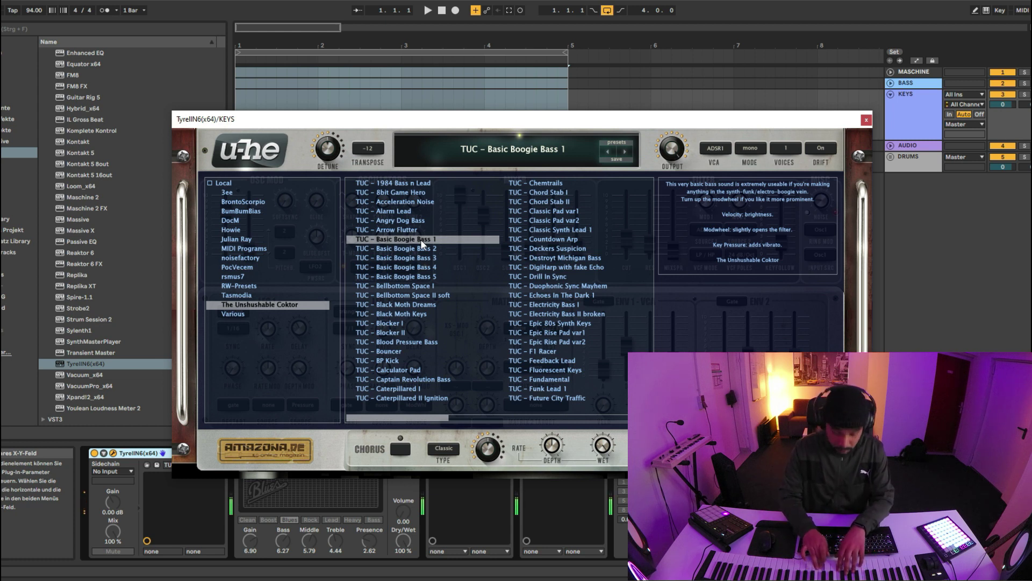
{"action": "left_click", "coordinate": [424, 246]}
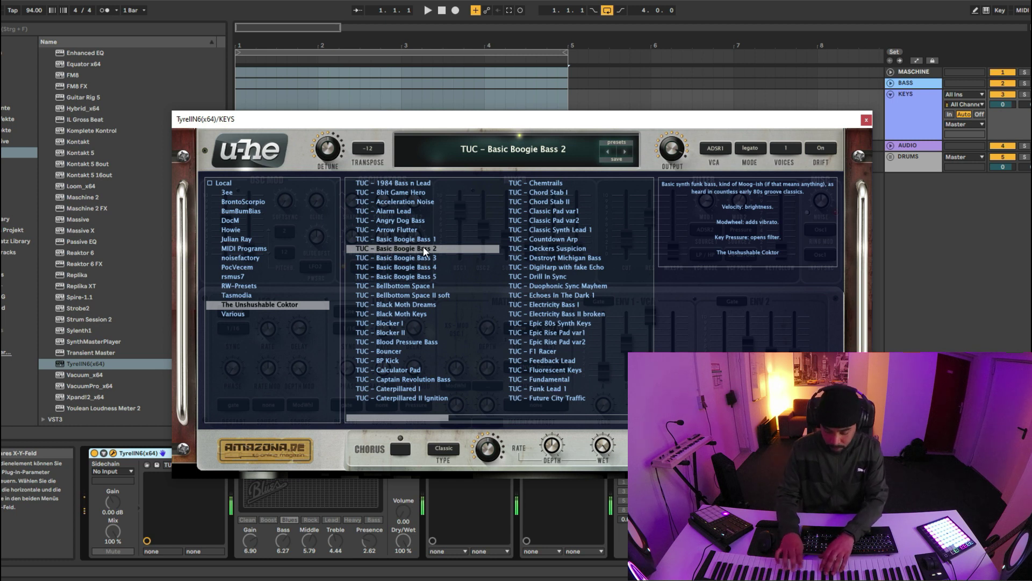
{"action": "scroll", "coordinate": [424, 246], "scroll_direction": "down", "scroll_amount": 1}
{"action": "left_click", "coordinate": [534, 267]}
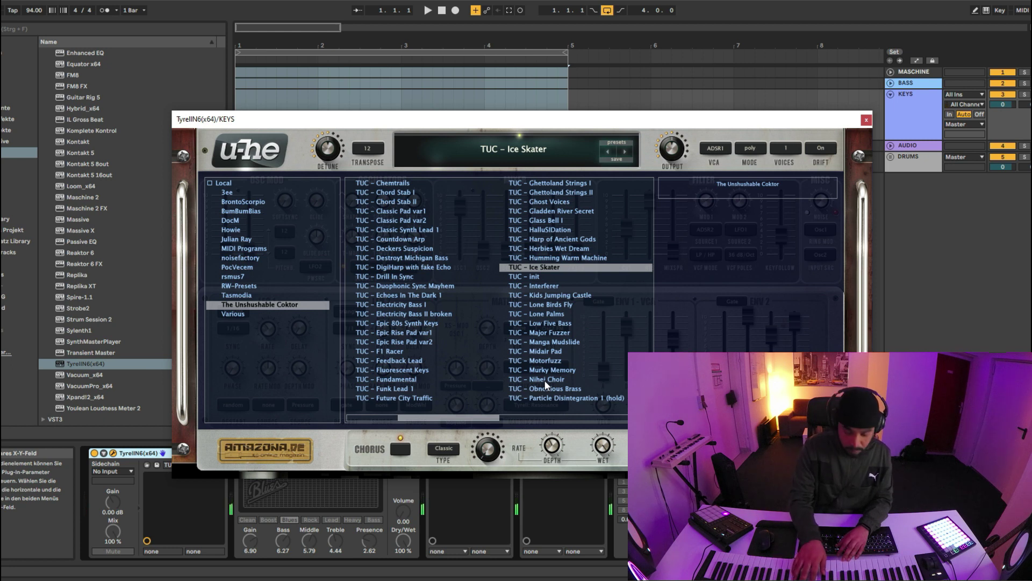
{"action": "key", "text": "Down"}
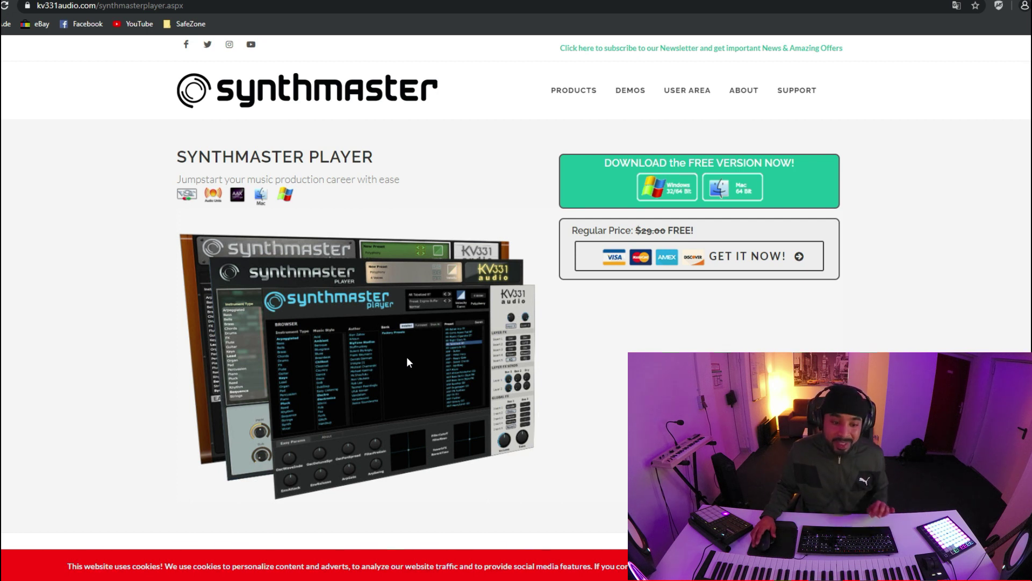
- Read through the SynthMaster Player product page, including the free version and factory preset details
{"action": "scroll", "coordinate": [407, 357], "scroll_direction": "down", "scroll_amount": 7}
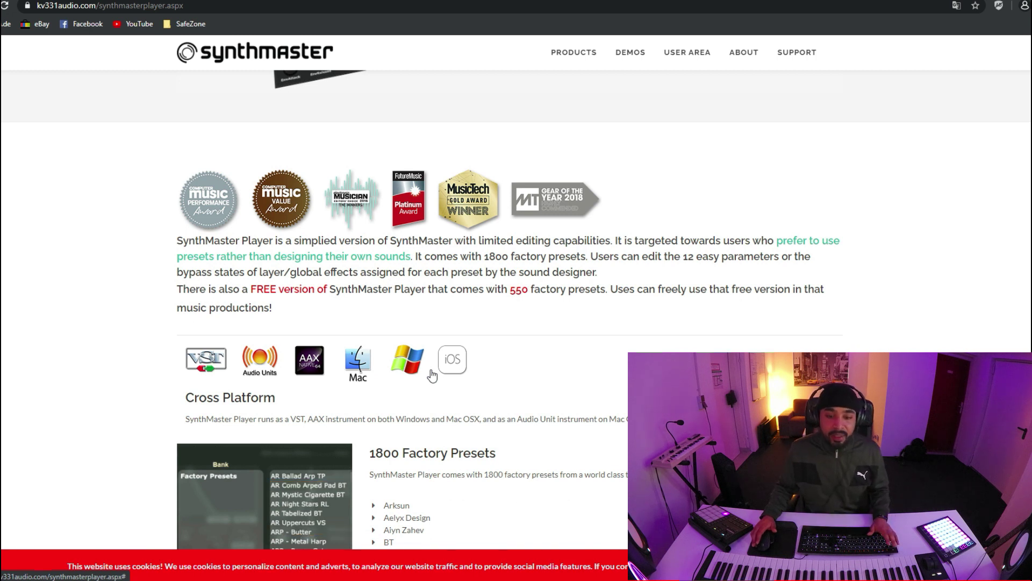
{"action": "scroll", "coordinate": [432, 373], "scroll_direction": "down", "scroll_amount": 9}
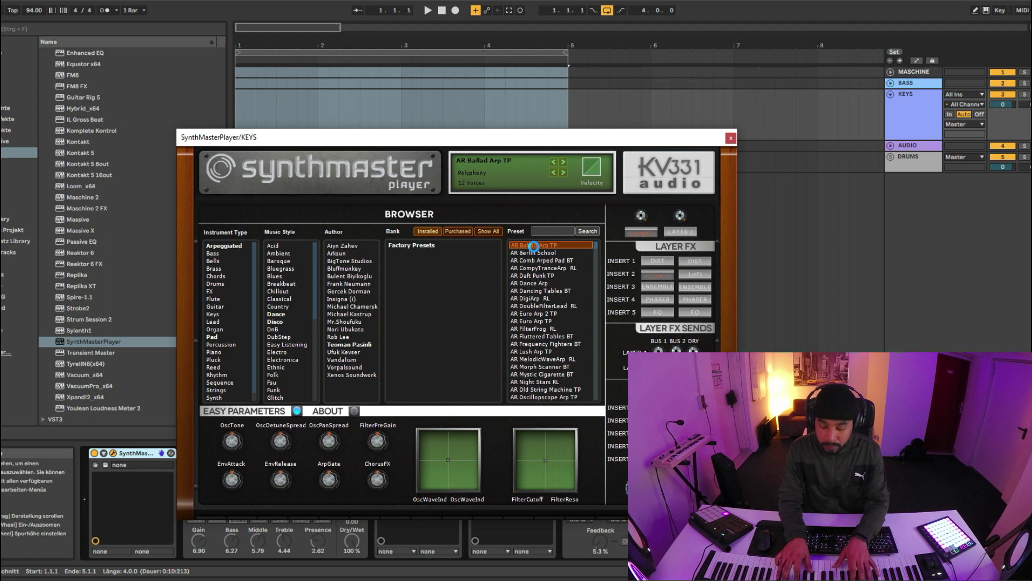
- Audition the bass preset BA Dreamer UK and the brass preset BRA Brass Five BM in SynthMaster Player
{"action": "scroll", "coordinate": [541, 262], "scroll_direction": "down", "scroll_amount": 5}
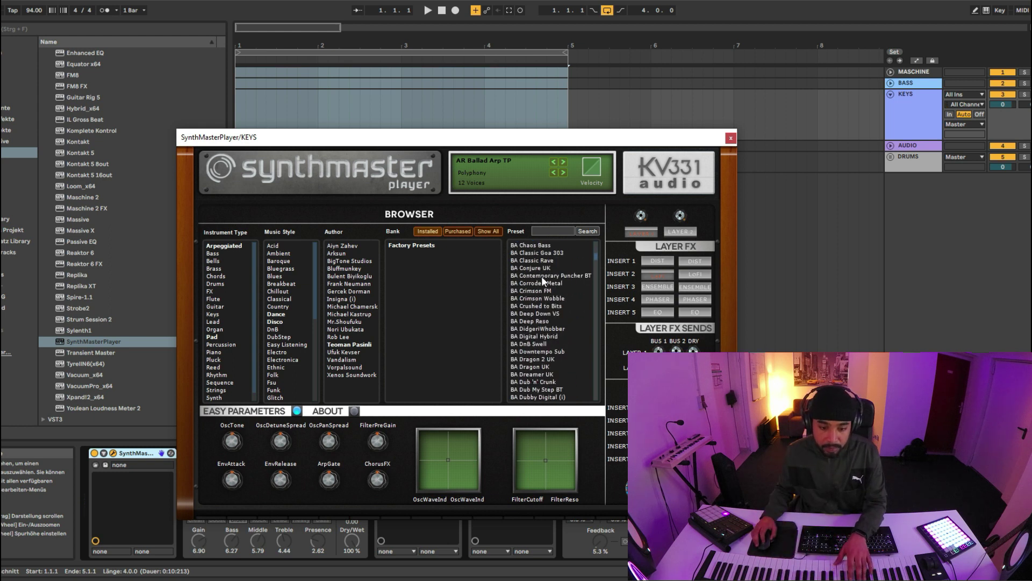
{"action": "left_click", "coordinate": [537, 374]}
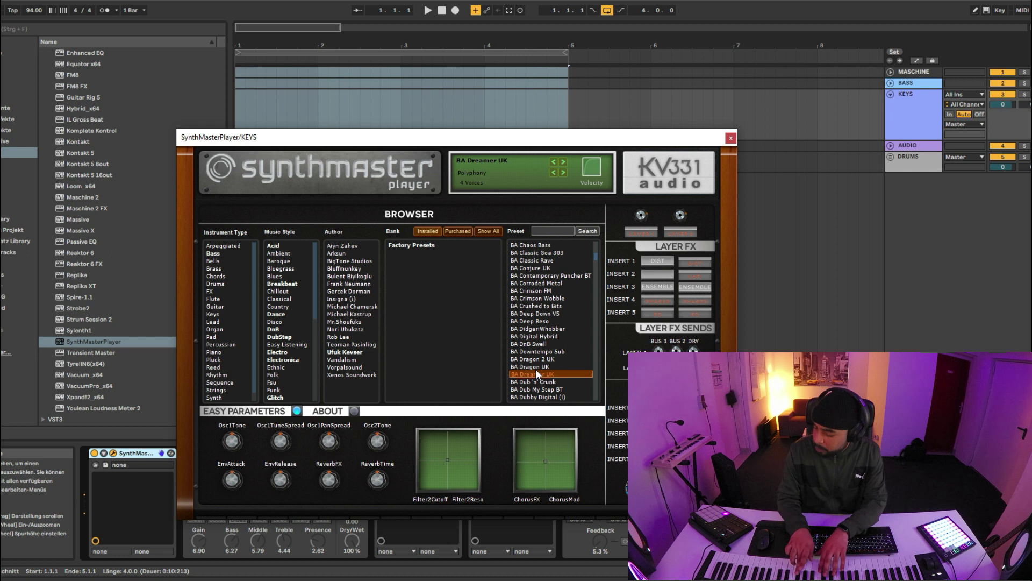
{"action": "scroll", "coordinate": [538, 366], "scroll_direction": "down", "scroll_amount": 5}
{"action": "left_click", "coordinate": [549, 351]}
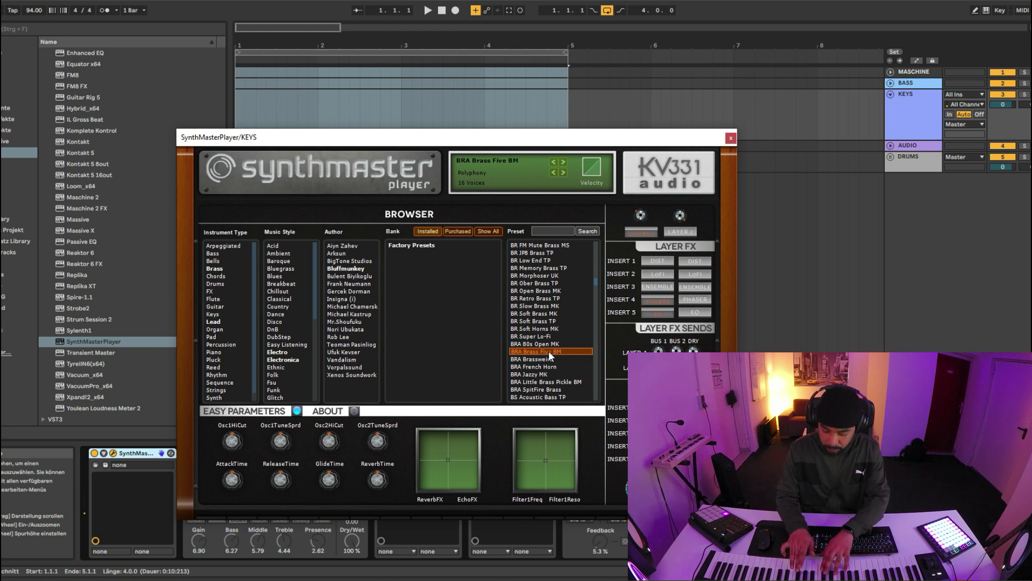
- Audition the keys presets KY Churc-Hill (i) and KY Soft Keys TP in SynthMaster Player
{"action": "scroll", "coordinate": [538, 305], "scroll_direction": "down", "scroll_amount": 15}
{"action": "left_click", "coordinate": [539, 305]}
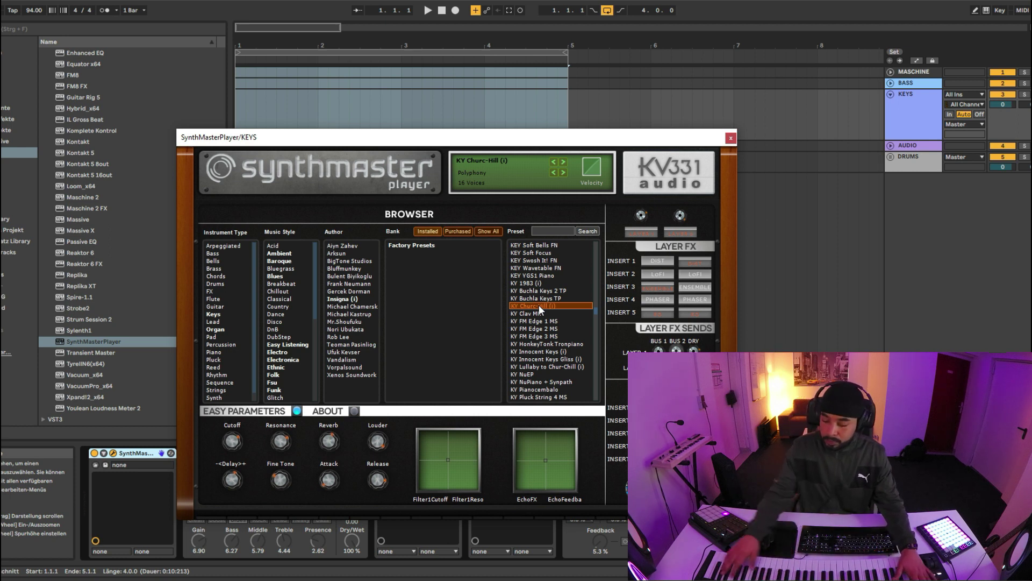
{"action": "scroll", "coordinate": [539, 305], "scroll_direction": "down", "scroll_amount": 4}
{"action": "left_click", "coordinate": [536, 343]}
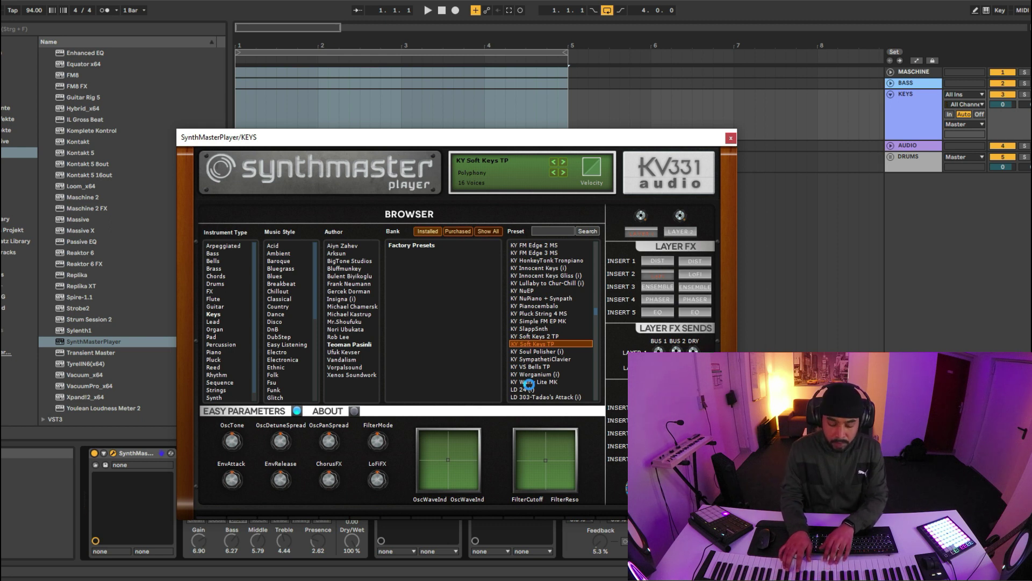
- Audition the lead preset LD AirBlower2 MS and the pad preset PAD Dark Pad I, and close the SynthMaster Player window
{"action": "scroll", "coordinate": [529, 383], "scroll_direction": "down", "scroll_amount": 7}
{"action": "left_click", "coordinate": [527, 359]}
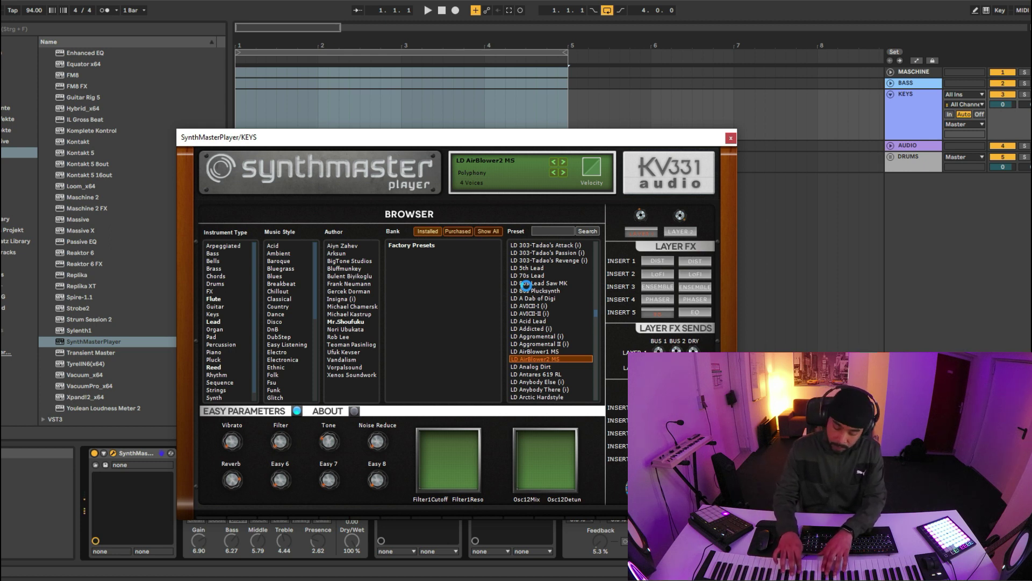
{"action": "scroll", "coordinate": [526, 285], "scroll_direction": "down", "scroll_amount": 10}
{"action": "left_click", "coordinate": [532, 327]}
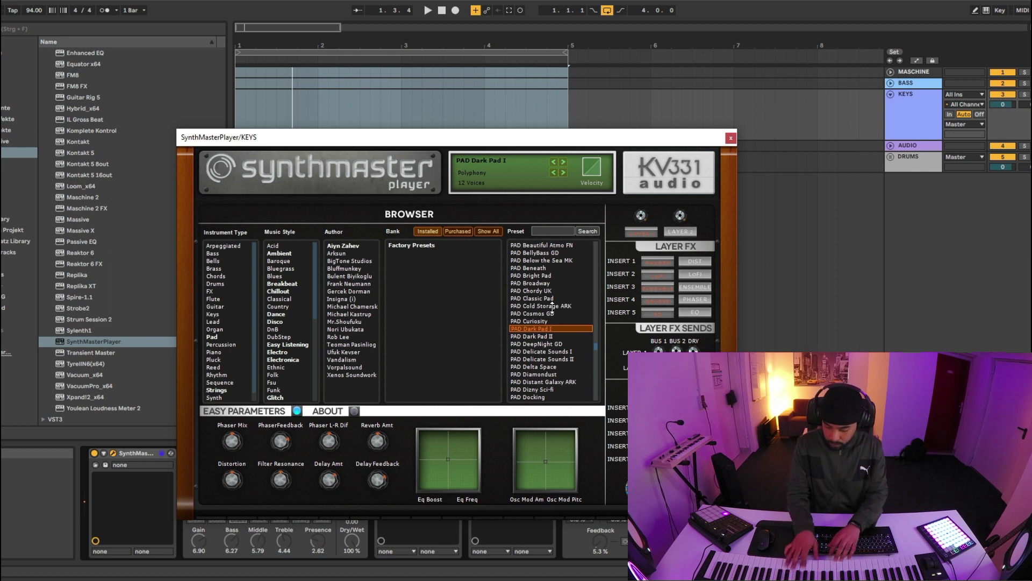
{"action": "left_click", "coordinate": [730, 138]}
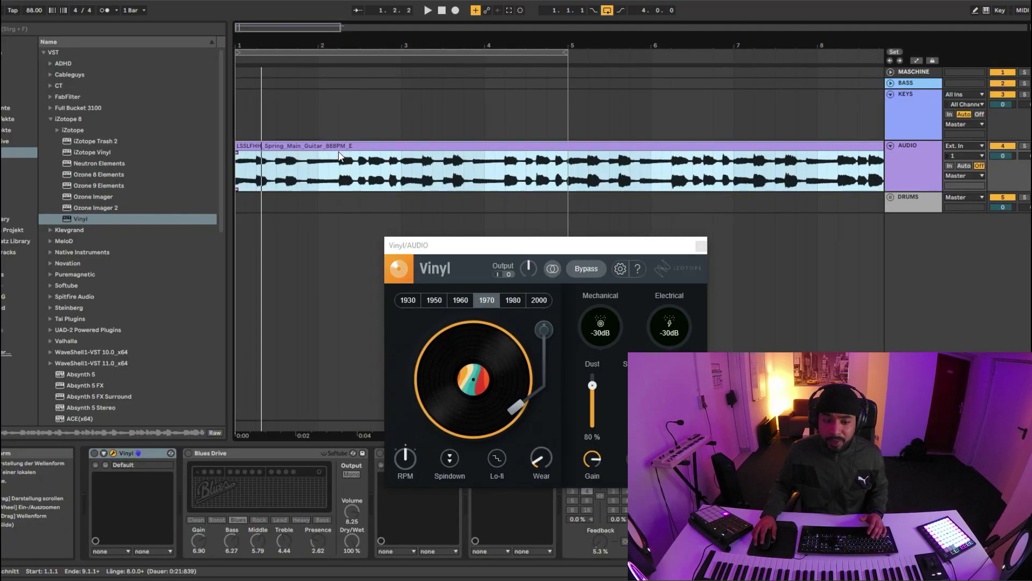
- Play the Spring Main Guitar clip on the AUDIO track through the iZotope Vinyl effect
{"action": "key", "text": "space"}
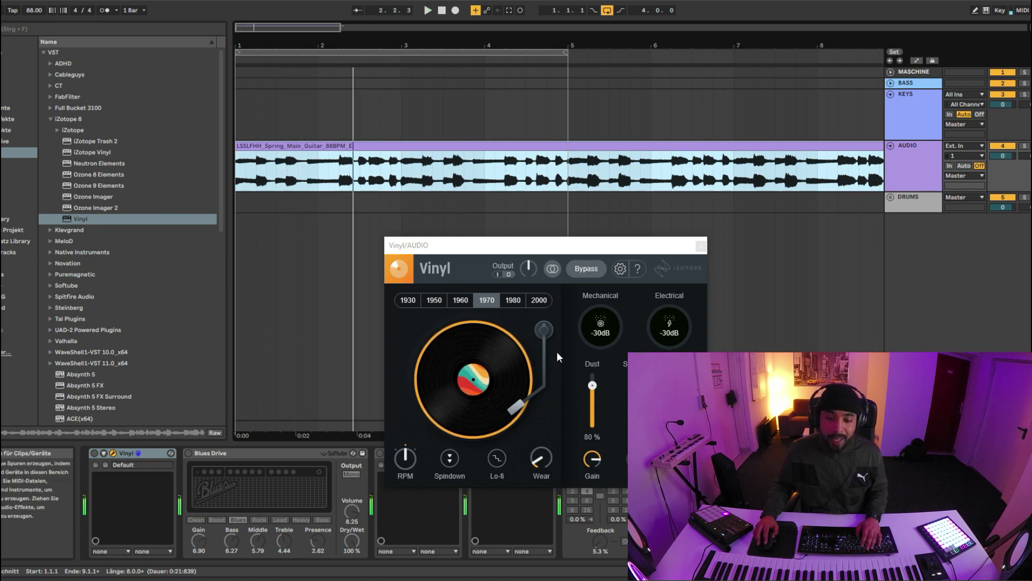
- Switch on the Vinyl effect on the AUDIO track and enable its Lo-fi mode
{"action": "left_click", "coordinate": [91, 453]}
{"action": "left_click_drag", "start_coordinate": [545, 248], "coordinate": [448, 220]}
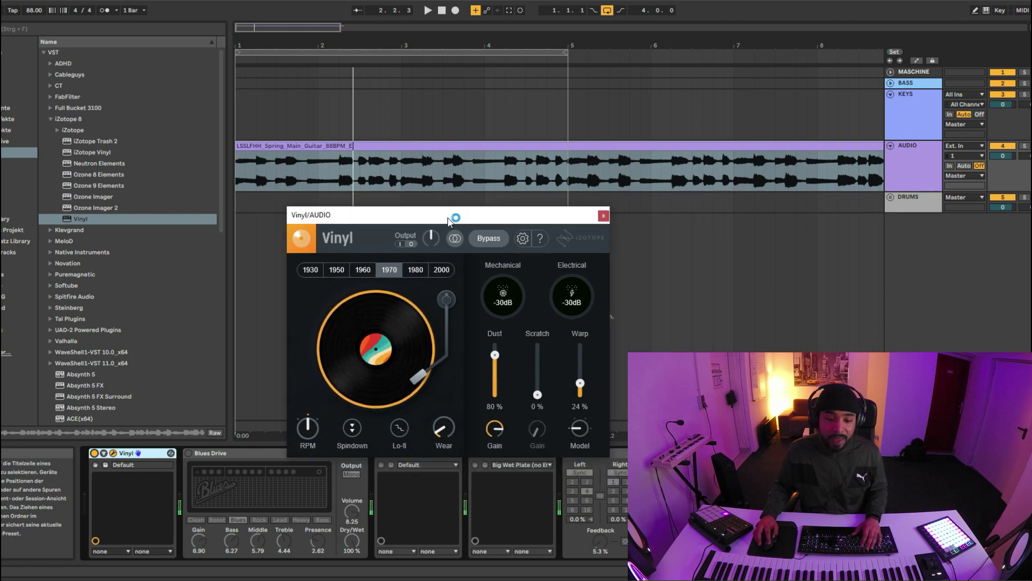
{"action": "left_click", "coordinate": [393, 428]}
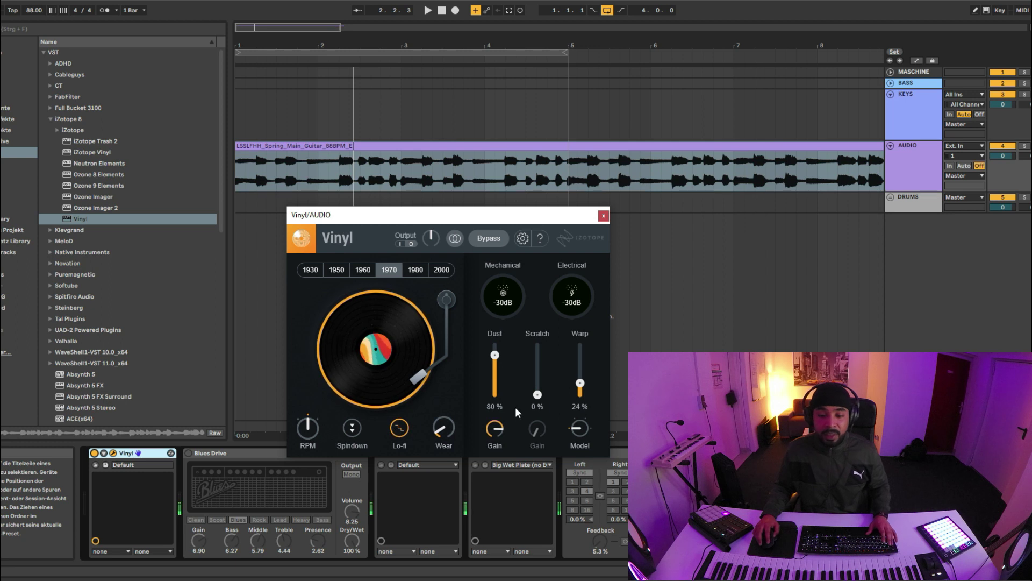
- Raise Vinyl's Dust and Warp to 100% and its Mechanical noise to -23 dB
{"action": "left_click_drag", "start_coordinate": [495, 355], "coordinate": [495, 315]}
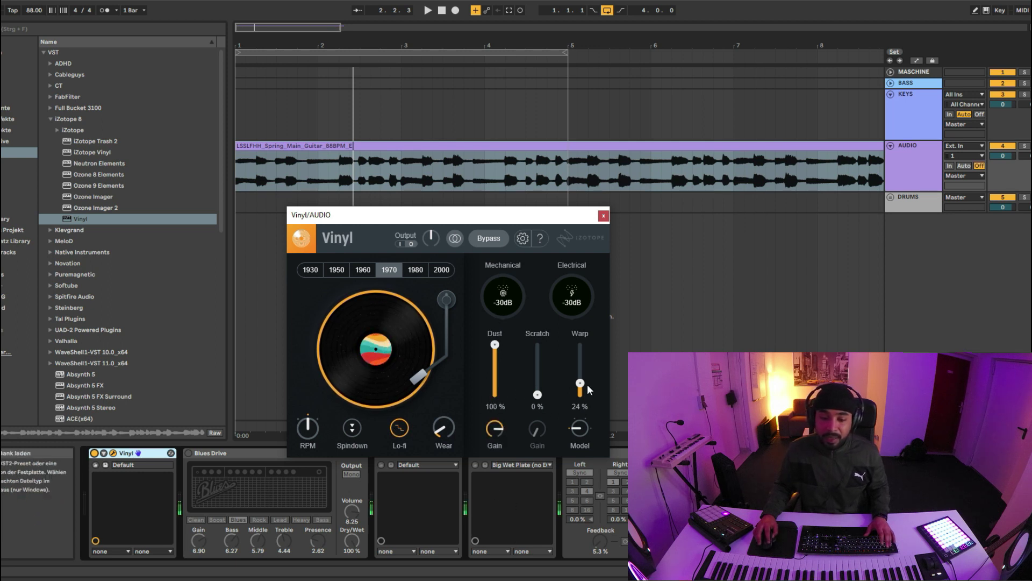
{"action": "left_click_drag", "start_coordinate": [580, 382], "coordinate": [586, 321]}
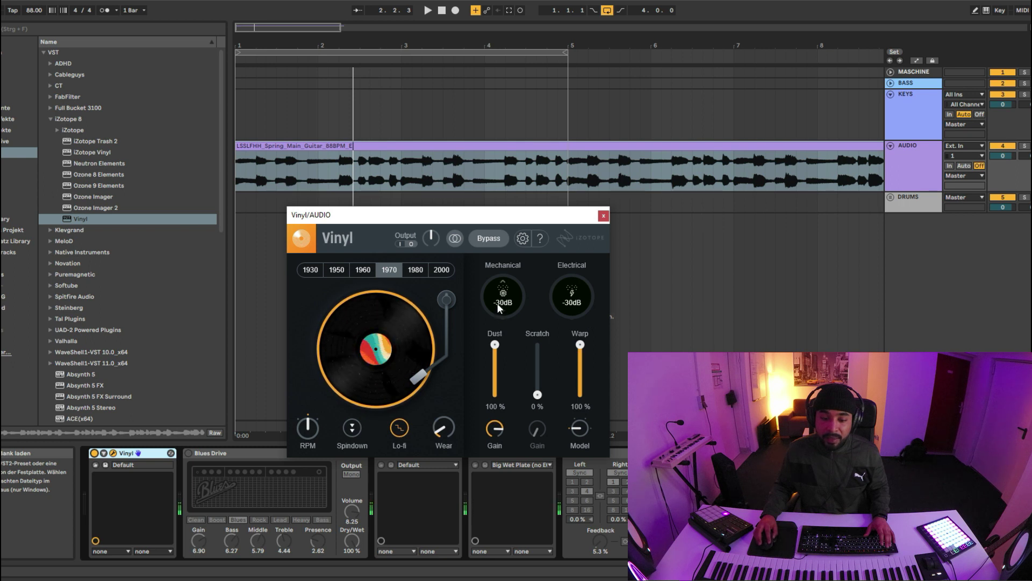
{"action": "left_click_drag", "start_coordinate": [499, 307], "coordinate": [499, 176]}
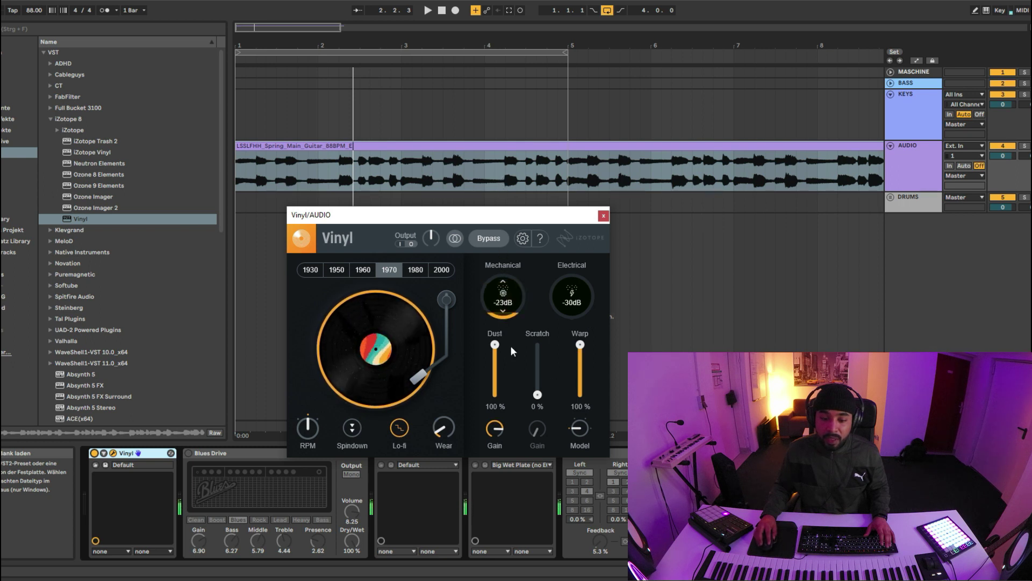
- Reduce Vinyl's Warp to 19% and its Dust to 0%
{"action": "left_click_drag", "start_coordinate": [580, 345], "coordinate": [594, 433]}
{"action": "left_click_drag", "start_coordinate": [580, 395], "coordinate": [588, 386]}
{"action": "left_click_drag", "start_coordinate": [495, 344], "coordinate": [502, 410]}
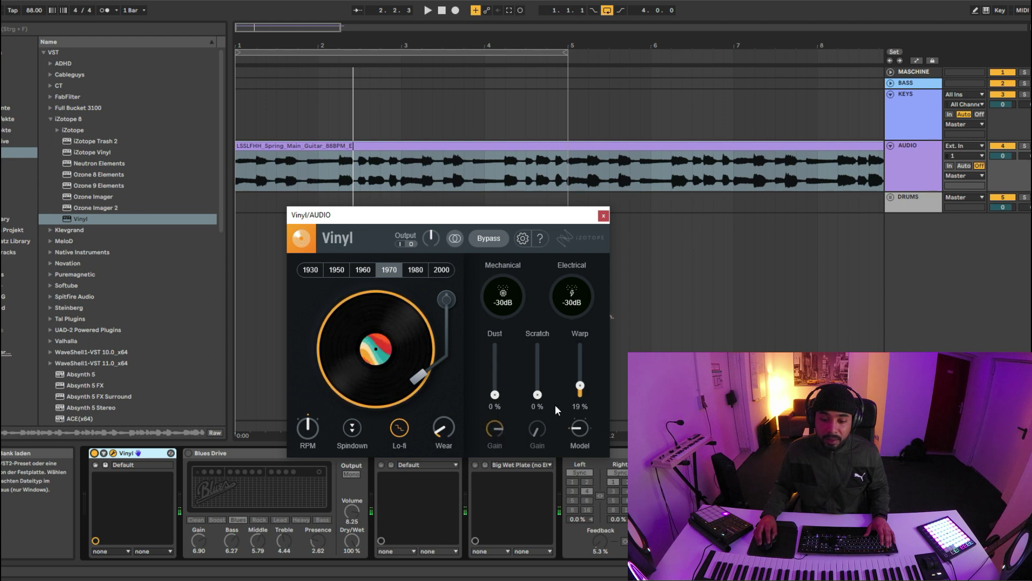
- Play the Spring Main Guitar clip through Vinyl and set the Wear to 1%, keeping Lo-fi on
{"action": "key", "text": "space"}
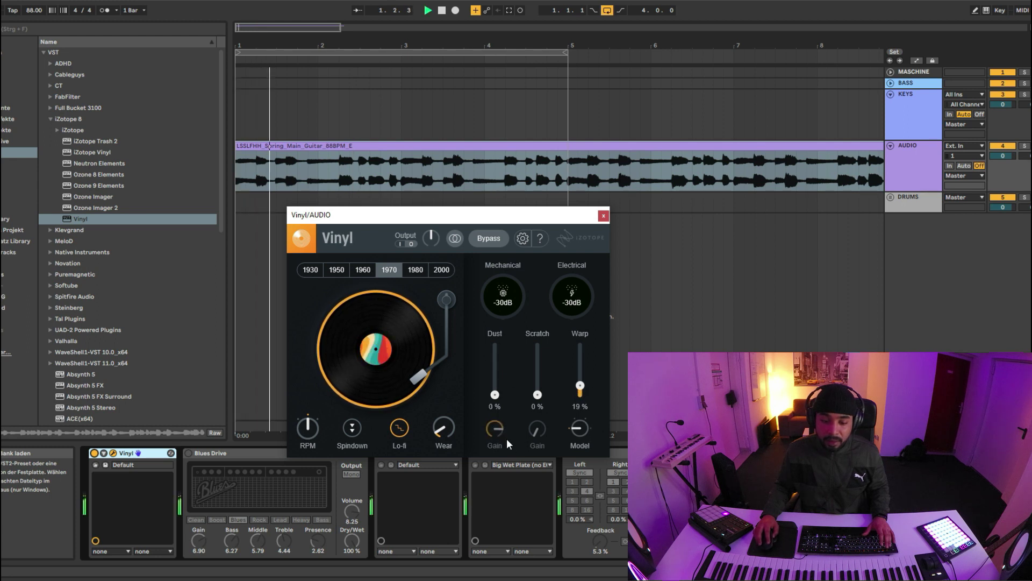
{"action": "left_click", "coordinate": [401, 427]}
{"action": "mouse_move", "coordinate": [448, 436]}
{"action": "left_click_drag", "start_coordinate": [449, 436], "coordinate": [442, 383]}
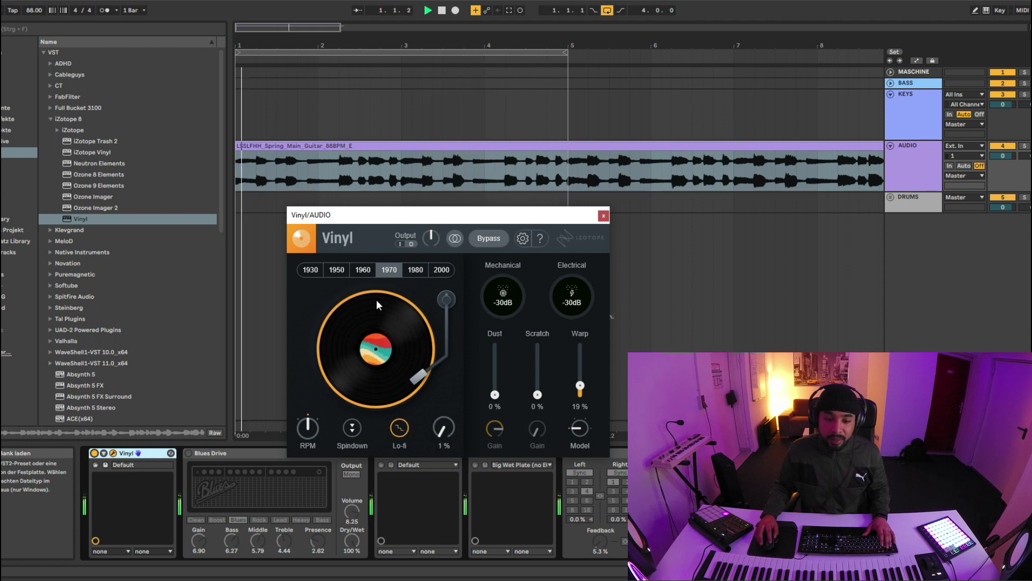
- Audition Vinyl's 1960, 1950 and 1930 decades, switch to 2000 and adjust the Warp model
{"action": "left_click", "coordinate": [352, 270]}
{"action": "left_click", "coordinate": [331, 270]}
{"action": "left_click", "coordinate": [305, 270]}
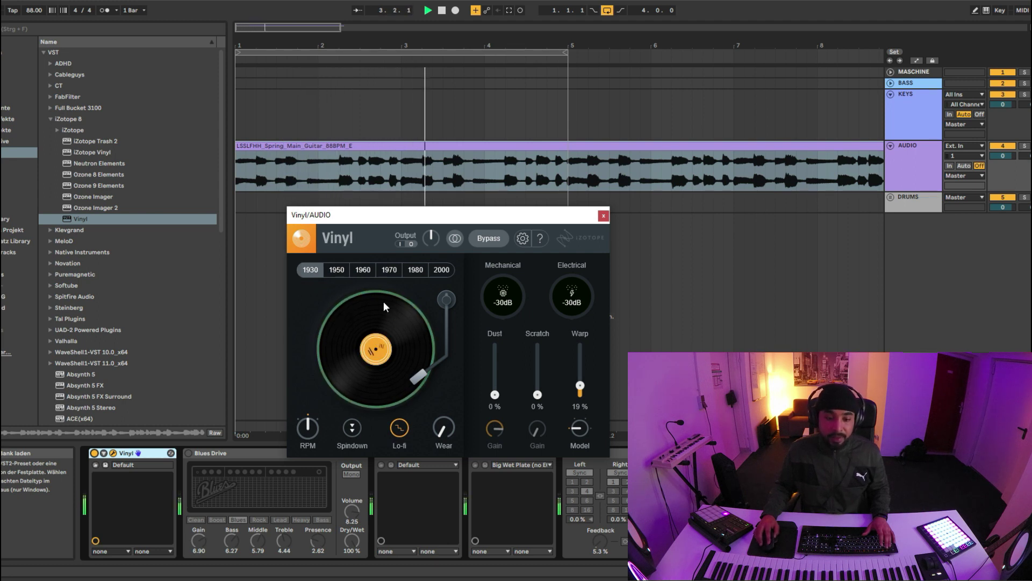
{"action": "left_click", "coordinate": [441, 269]}
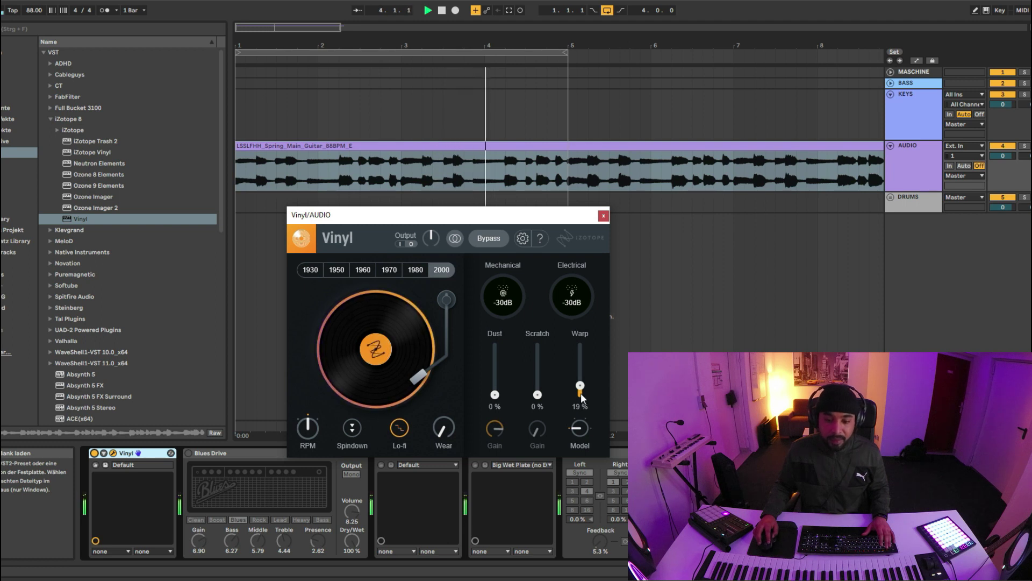
{"action": "left_click_drag", "start_coordinate": [579, 428], "coordinate": [579, 411]}
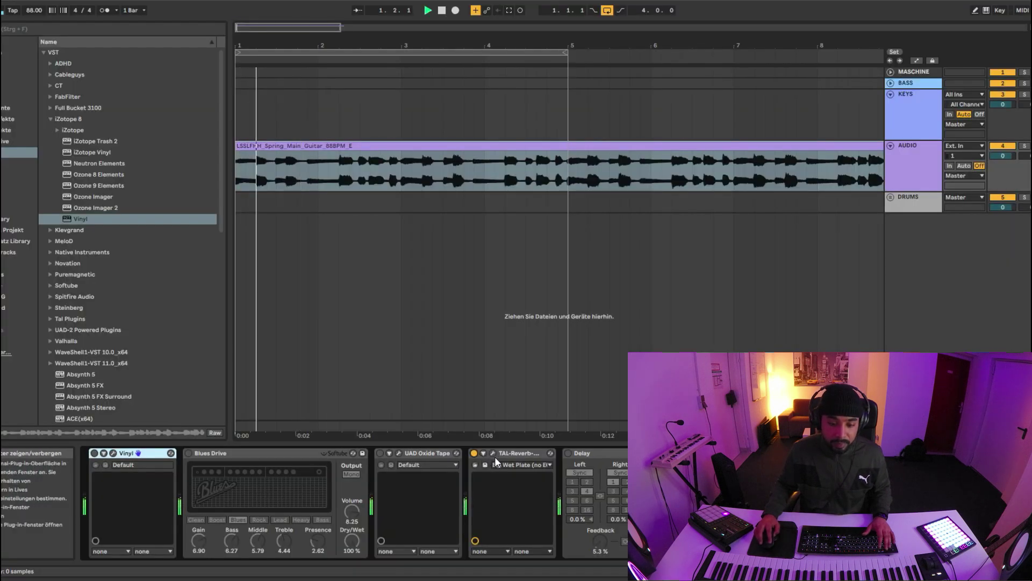
- Open TAL-Reverb on the AUDIO track and set the room size to 0.63 and the wet level to -15.1 dB
{"action": "left_click", "coordinate": [493, 453]}
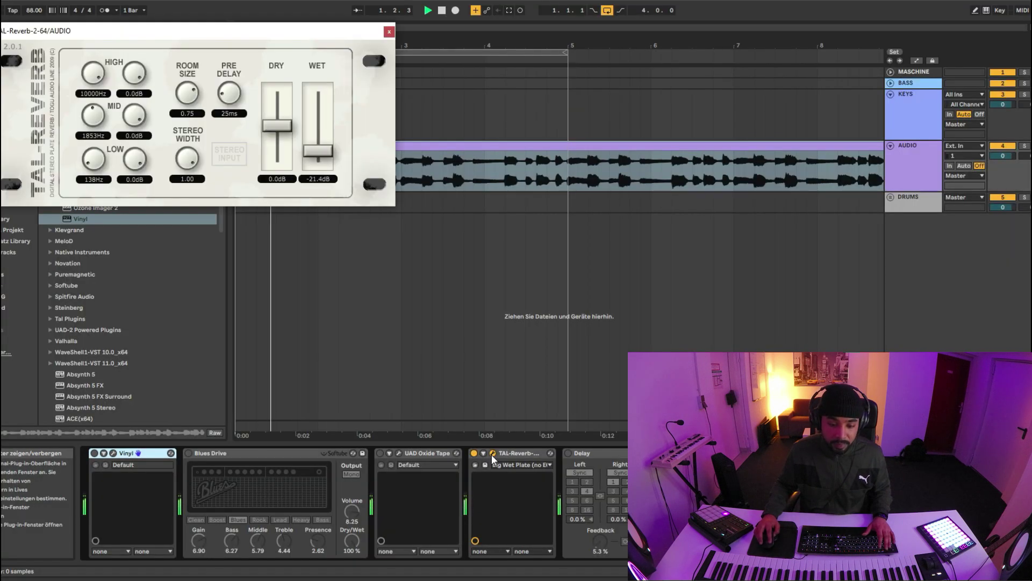
{"action": "left_click_drag", "start_coordinate": [318, 140], "coordinate": [320, 134]}
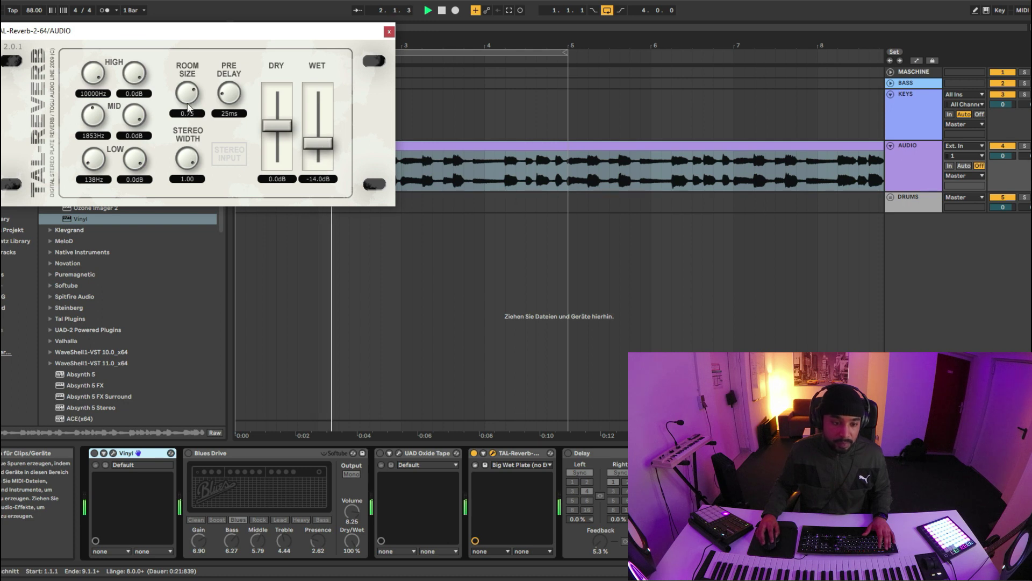
{"action": "scroll", "coordinate": [183, 94], "scroll_direction": "down", "scroll_amount": 5}
{"action": "scroll", "coordinate": [184, 94], "scroll_direction": "down", "scroll_amount": 1}
{"action": "scroll", "coordinate": [342, 146], "scroll_direction": "down", "scroll_amount": 1}
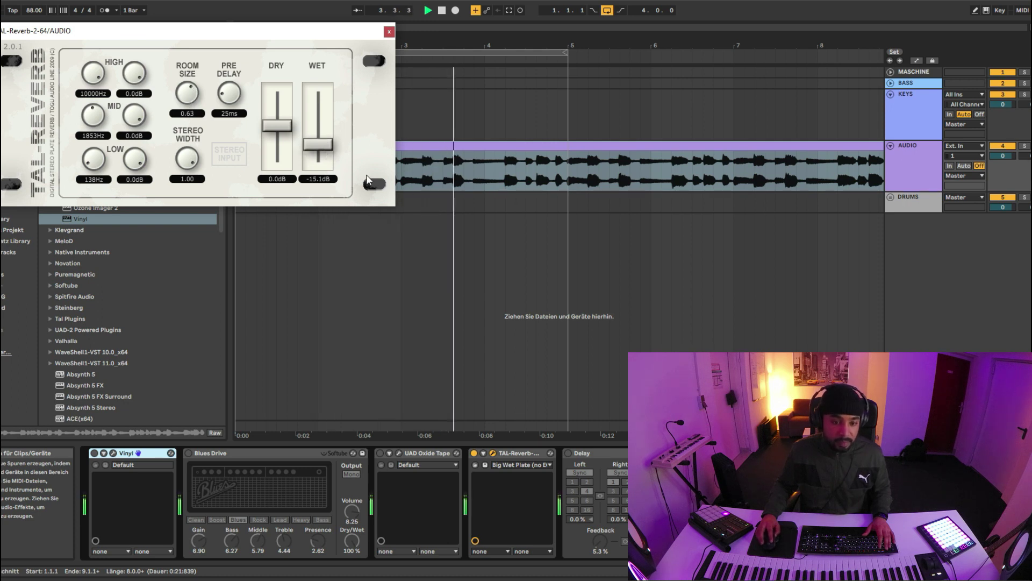
- Compare the guitar with TAL-Reverb off and on, set the wet level to -11.2 dB and nudge the dry level up
{"action": "left_click", "coordinate": [474, 453]}
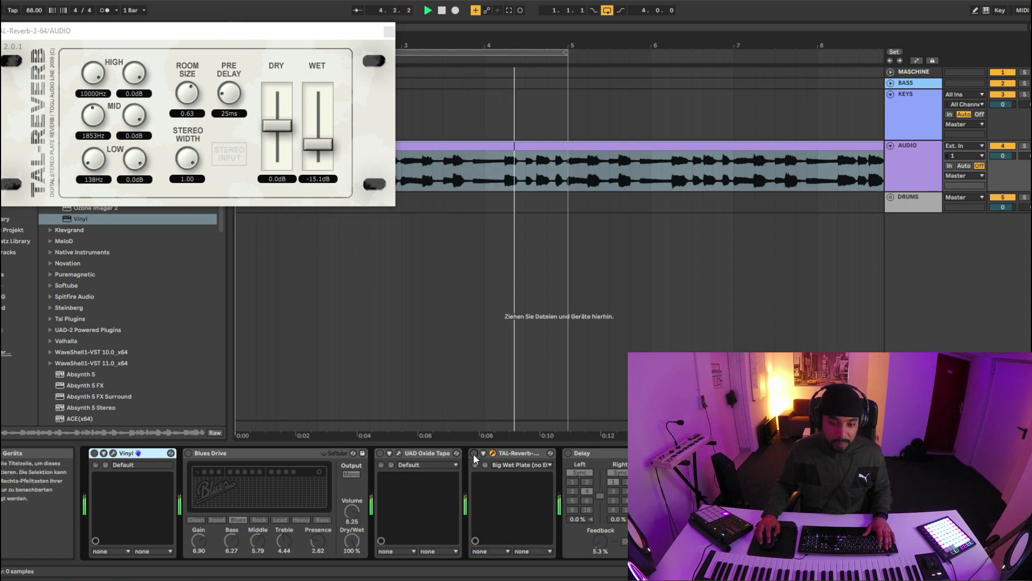
{"action": "left_click", "coordinate": [473, 454]}
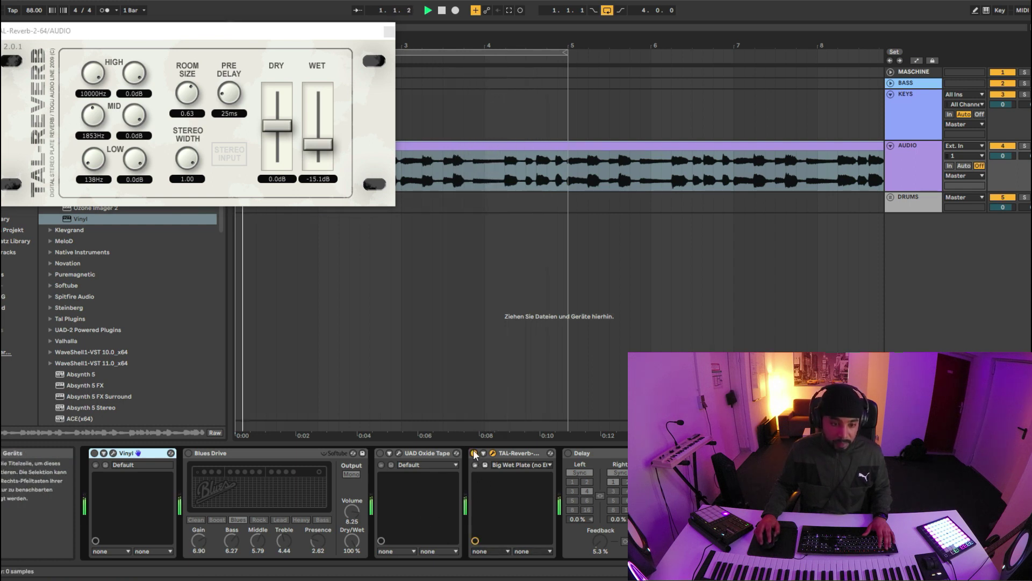
{"action": "left_click_drag", "start_coordinate": [318, 144], "coordinate": [317, 140]}
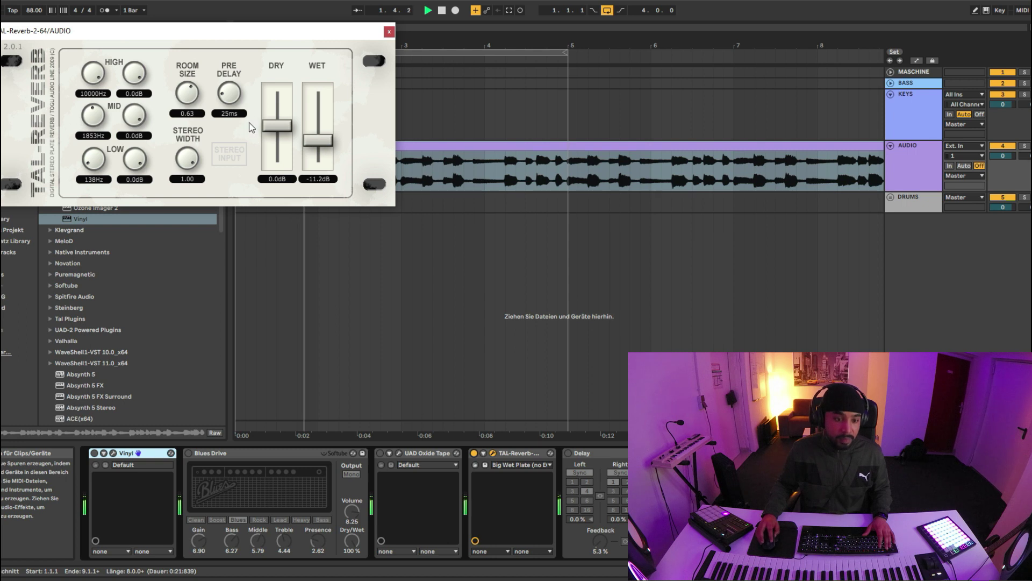
{"action": "left_click_drag", "start_coordinate": [275, 124], "coordinate": [275, 121]}
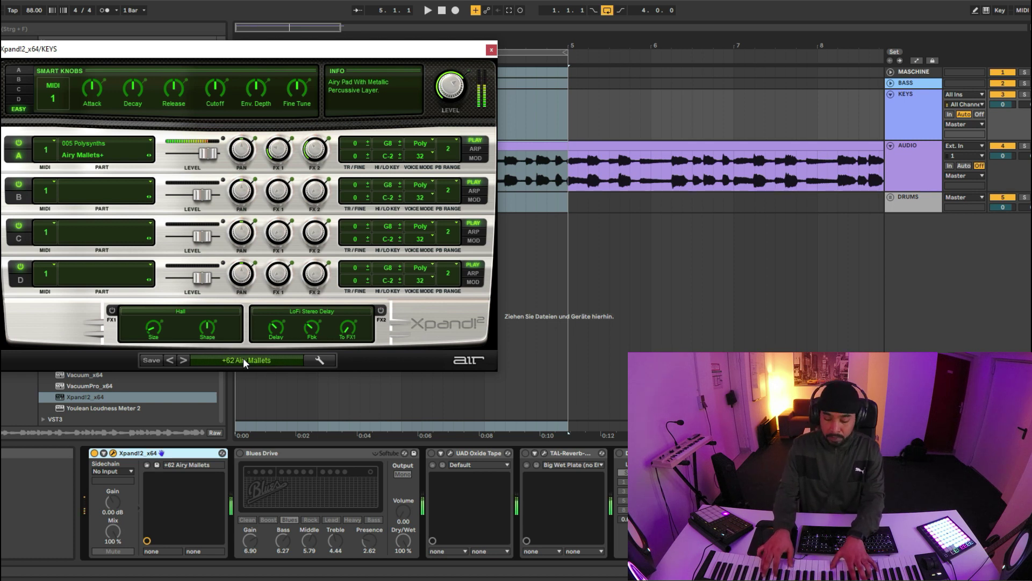
- Audition the Xpand!2 presets 27 FM Bells Stack 2, +15 Shakuhachi and +04 Love The 80s, and browse the preset categories
{"action": "left_click", "coordinate": [183, 360]}
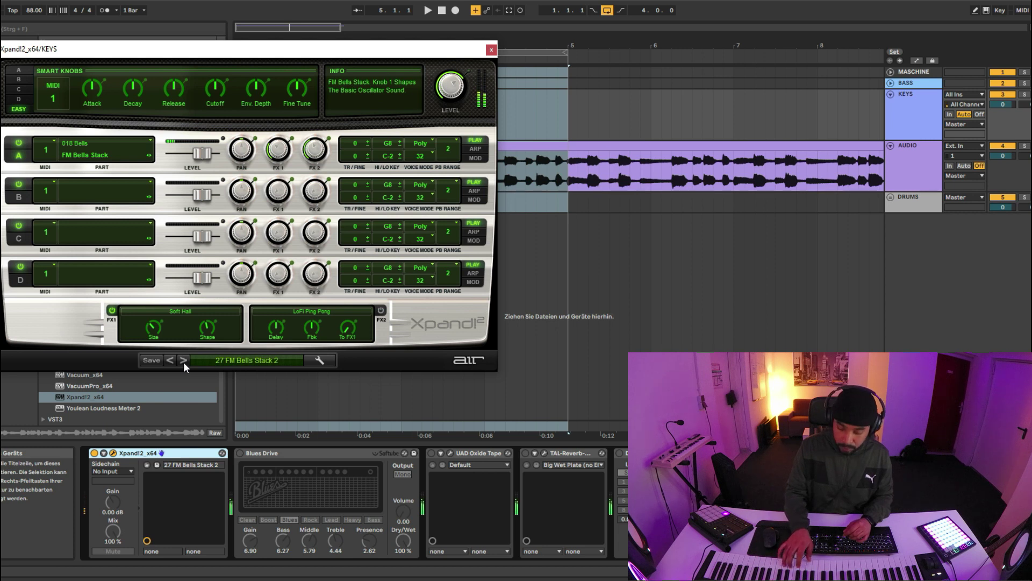
{"action": "left_click", "coordinate": [183, 360]}
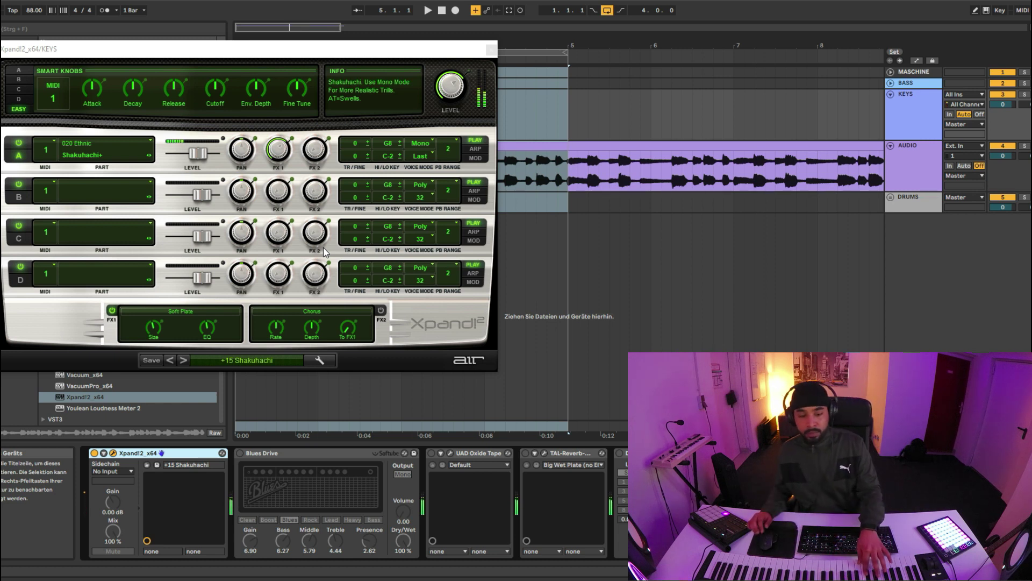
{"action": "left_click", "coordinate": [170, 360]}
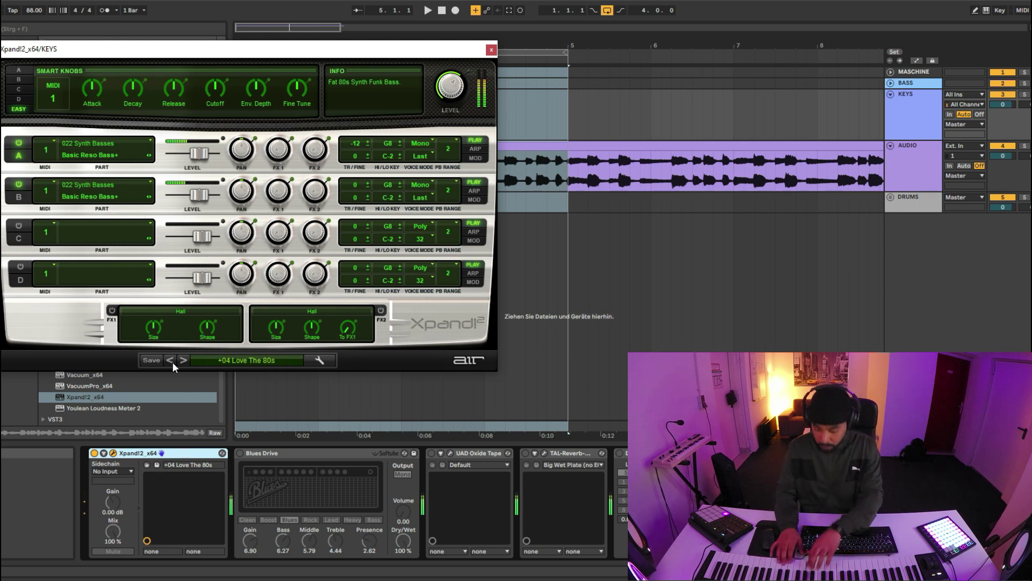
{"action": "left_click", "coordinate": [230, 359]}
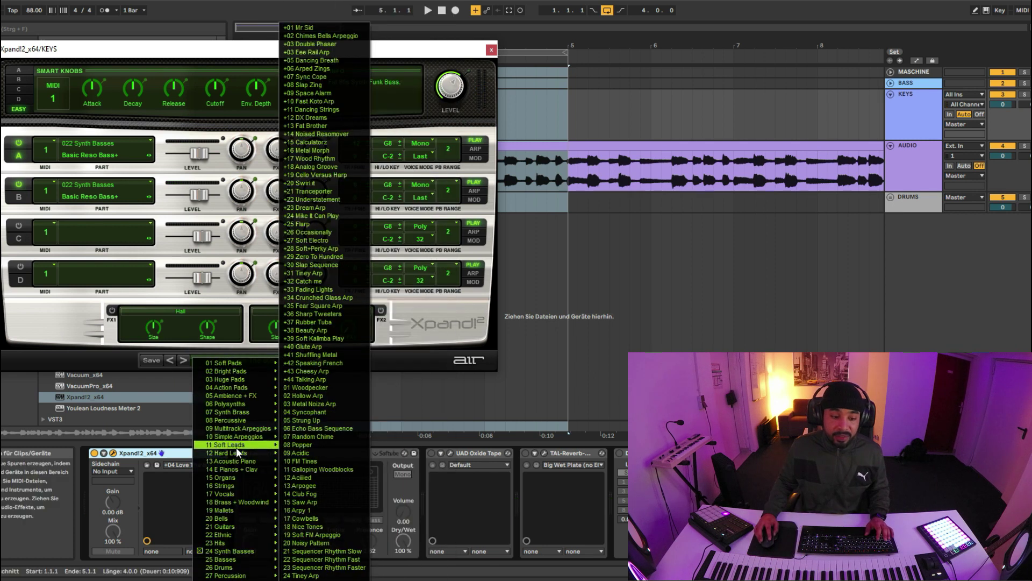
{"action": "mouse_move", "coordinate": [237, 543]}
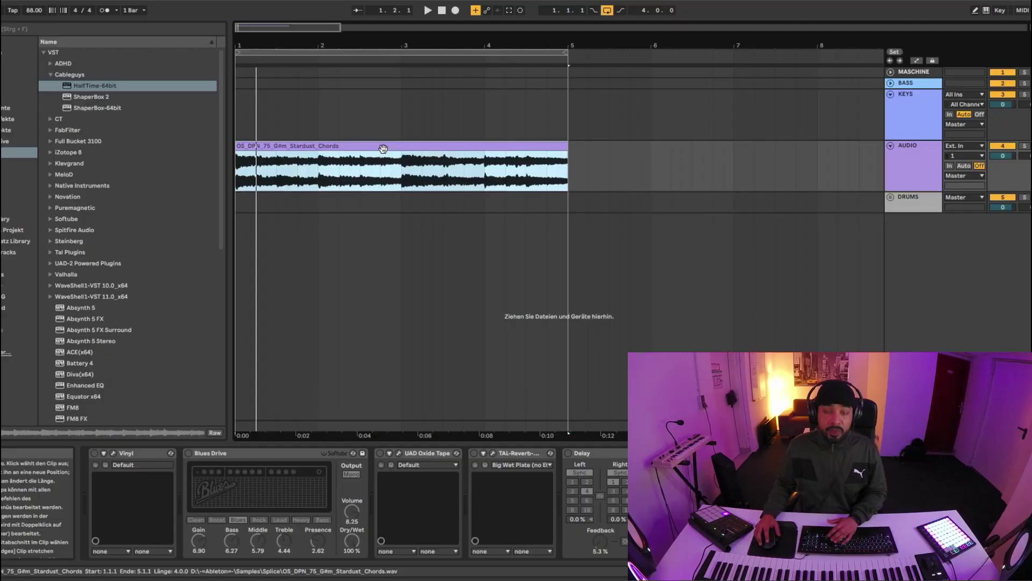
- Preview the Stardust Chords clip without effects, load HalfTime-64bit onto the AUDIO track and play the clip through it
{"action": "key", "text": "space"}
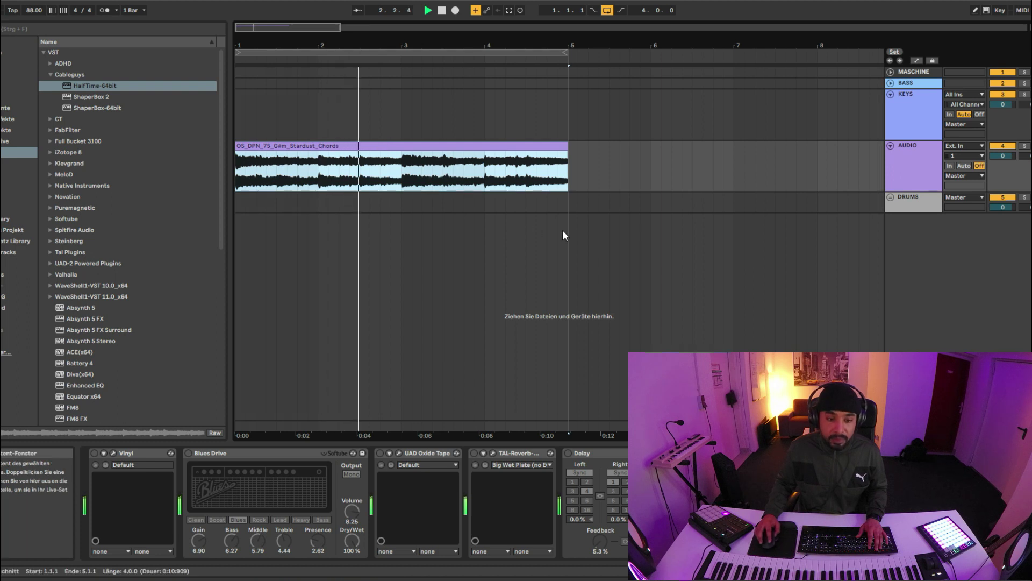
{"action": "key", "text": "space"}
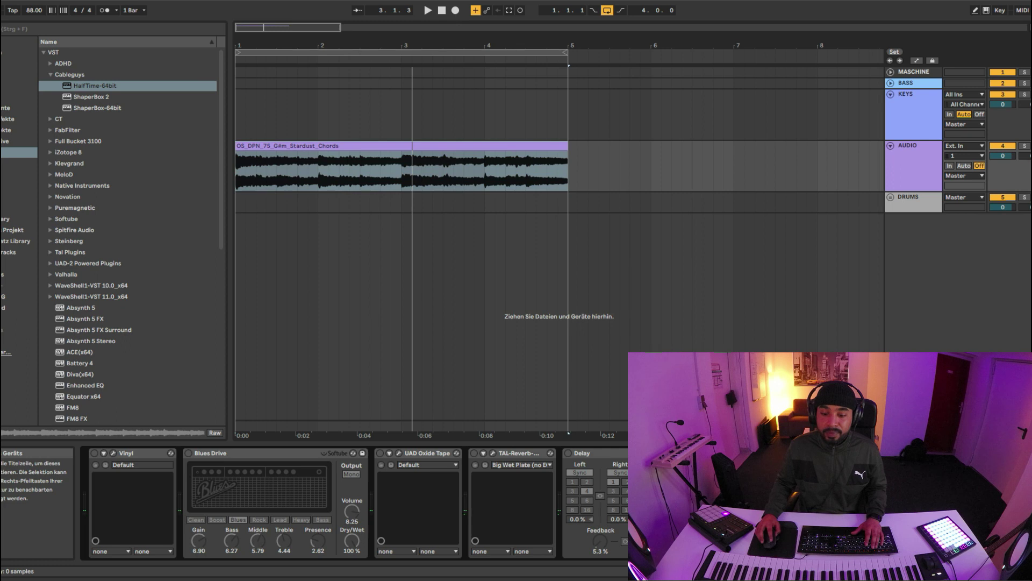
{"action": "key", "text": "Return"}
{"action": "left_click_drag", "start_coordinate": [215, 51], "coordinate": [265, 110]}
{"action": "key", "text": "space"}
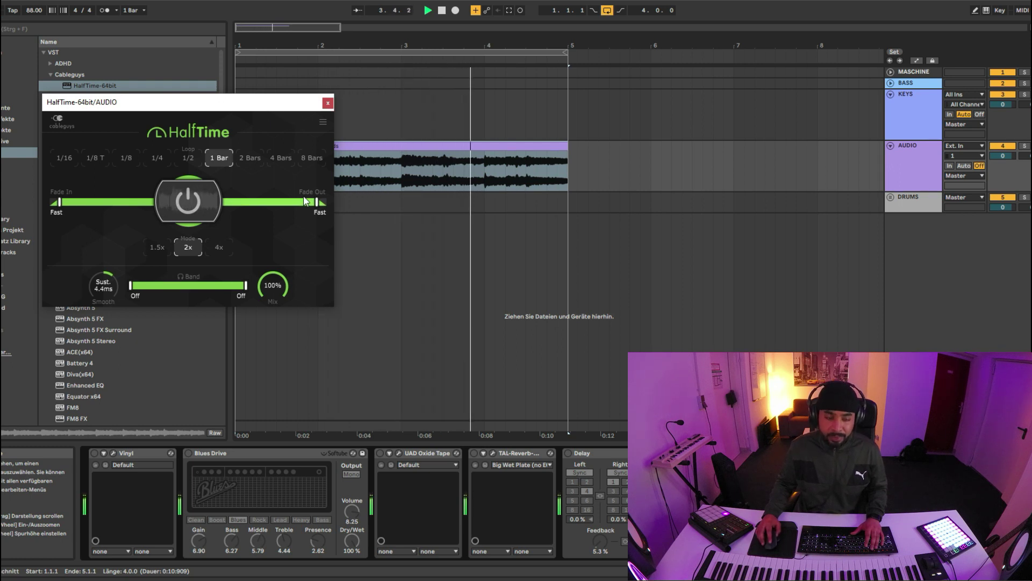
- Try HalfTime loop lengths of 1/4 and 1/2, and set the loop to 1/8 T
{"action": "left_click", "coordinate": [163, 160]}
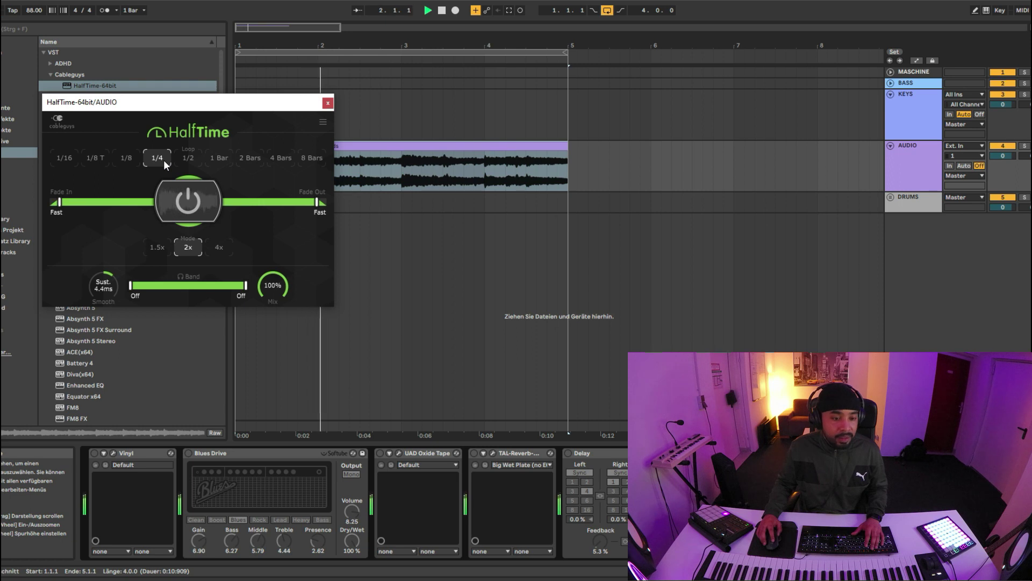
{"action": "left_click", "coordinate": [183, 161]}
{"action": "left_click", "coordinate": [95, 158]}
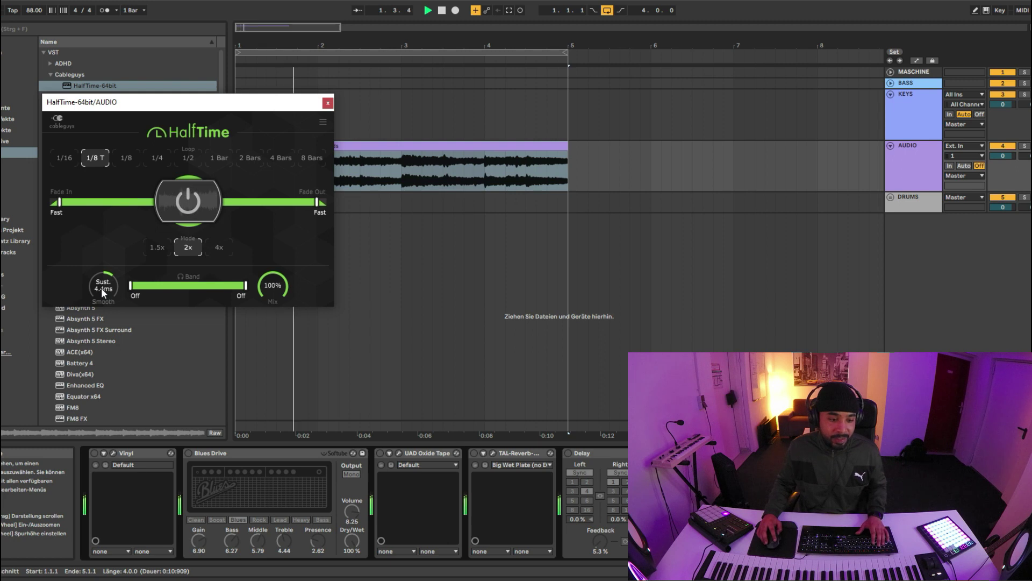
- Set HalfTime's Smooth to 74 ms, compare the Mix at 0% and 100%, and stop playback
{"action": "left_click_drag", "start_coordinate": [101, 286], "coordinate": [101, 260]}
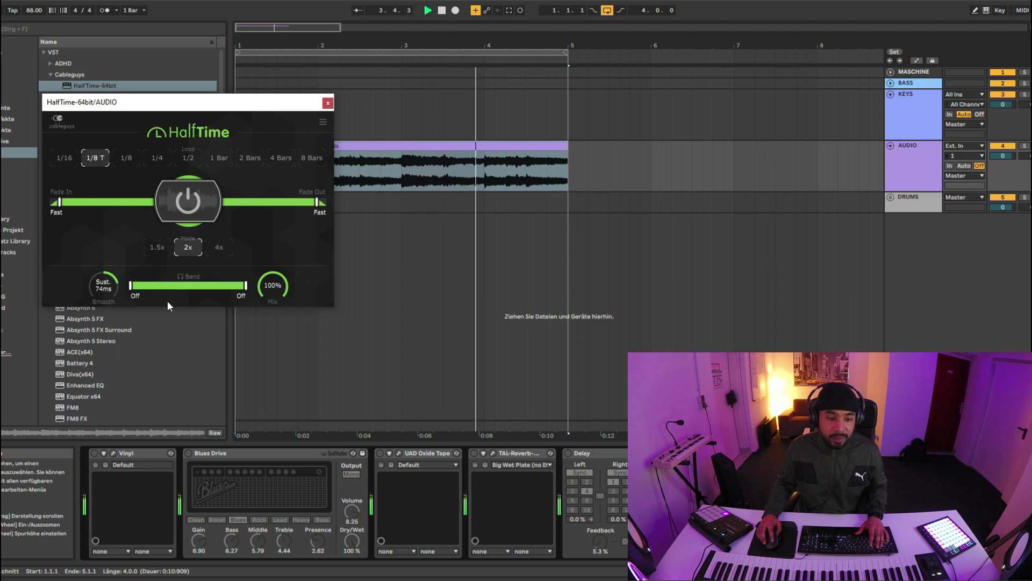
{"action": "left_click_drag", "start_coordinate": [273, 286], "coordinate": [273, 334]}
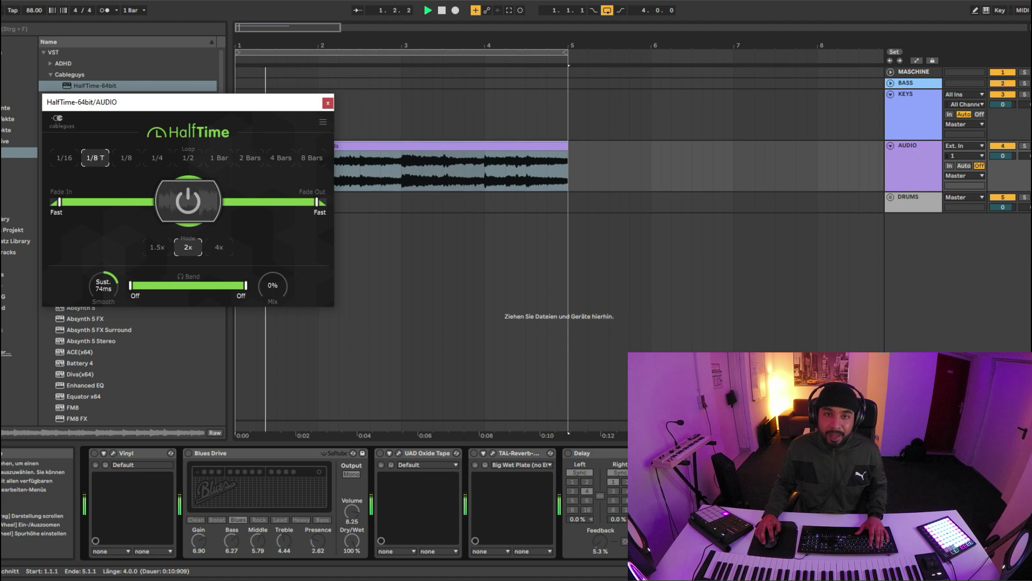
{"action": "left_click_drag", "start_coordinate": [272, 333], "coordinate": [275, 249]}
{"action": "key", "text": "space"}
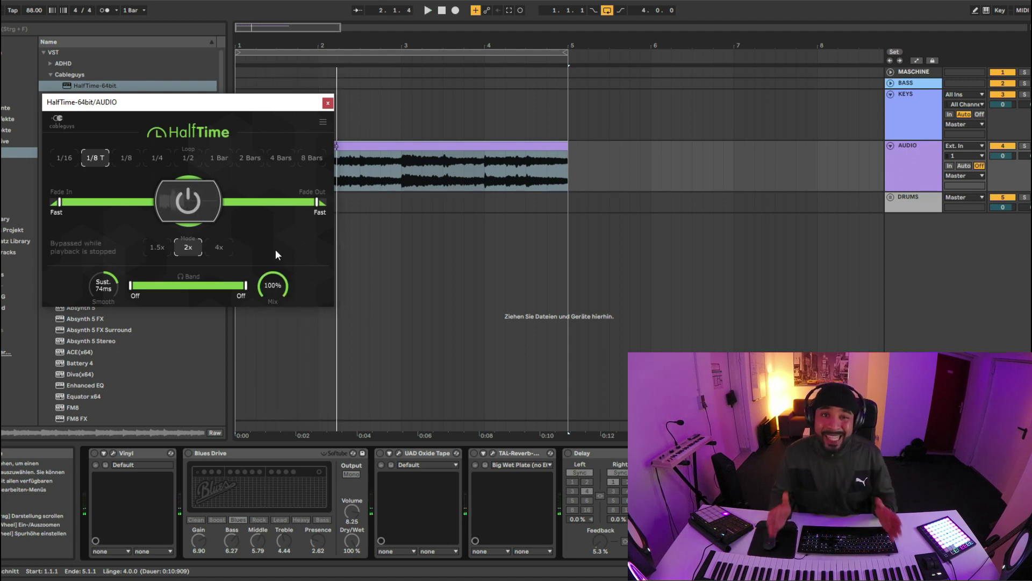